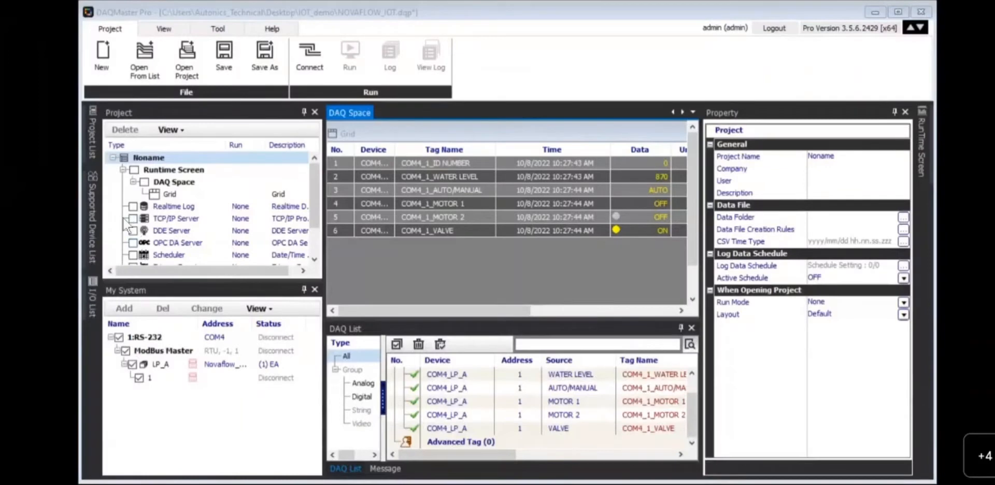
# - Slide out the Supported Device List showing vendor groups like AUTONICS, MITSUBISHI and Novaflow_IOT
pyautogui.click(89, 213)
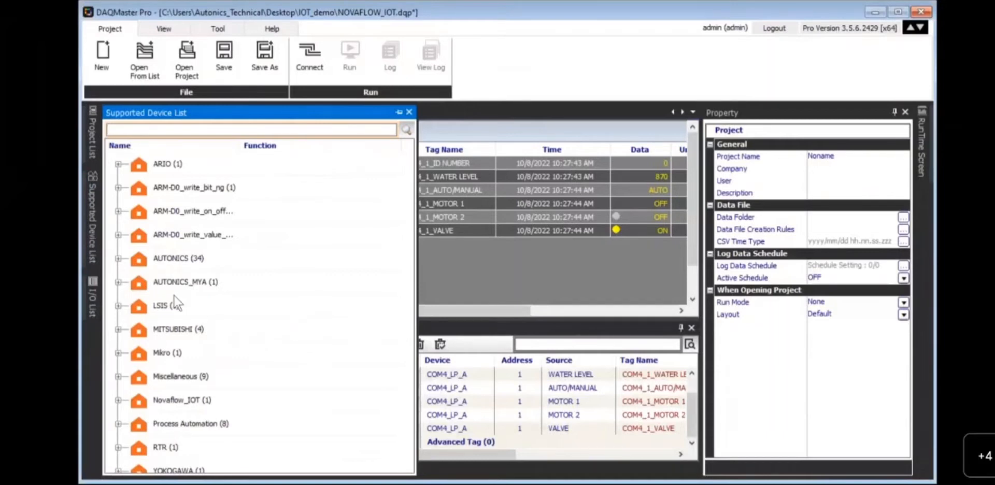
# - Browse the AUTONICS group, view the TZ/TZN controller's details, then close the device list
pyautogui.click(118, 258)
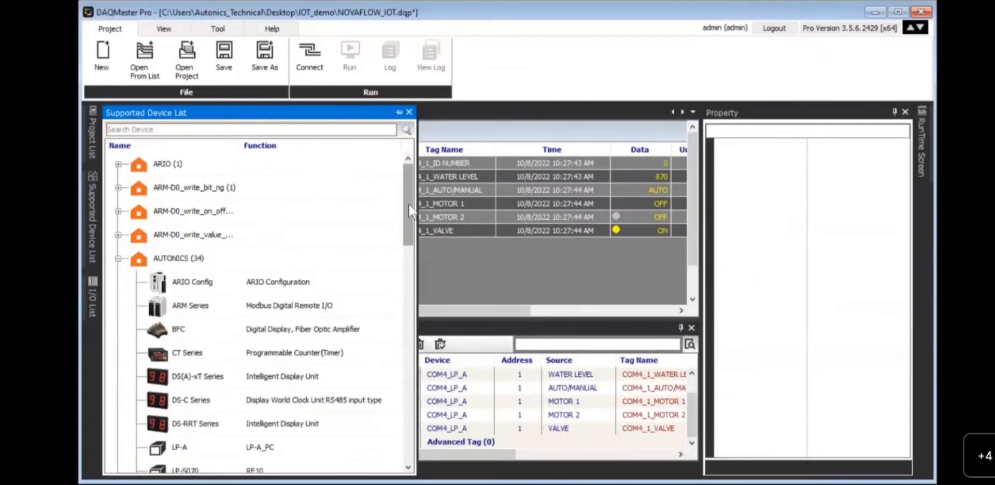
pyautogui.moveTo(409, 205); pyautogui.dragTo(409, 238)
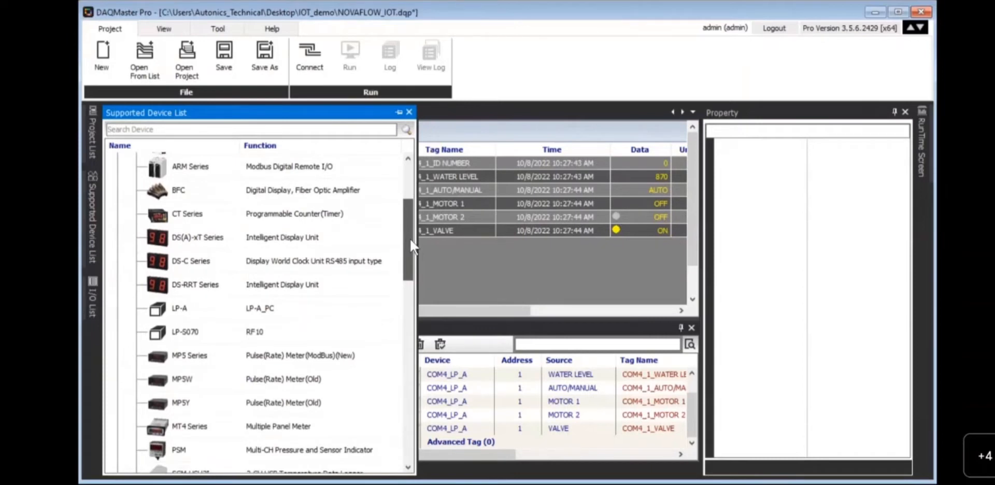
pyautogui.moveTo(410, 238); pyautogui.dragTo(408, 382)
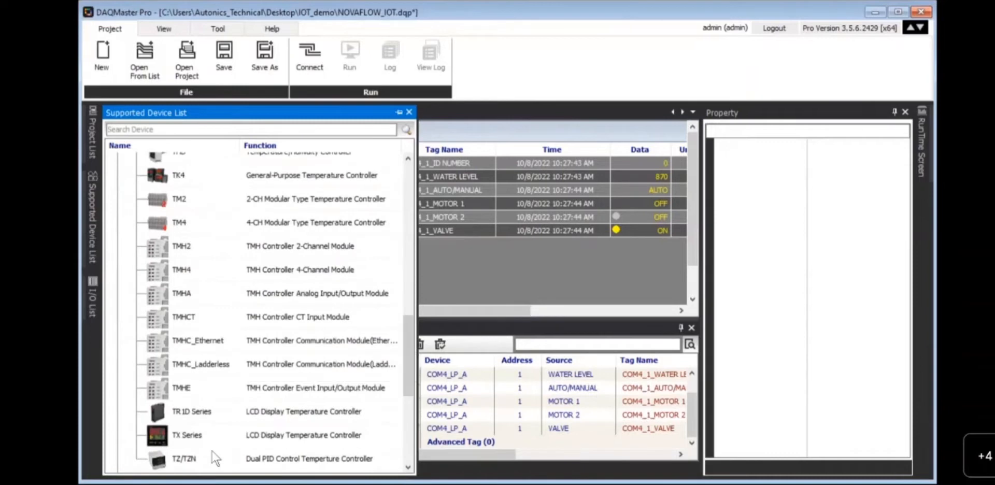
pyautogui.click(198, 456)
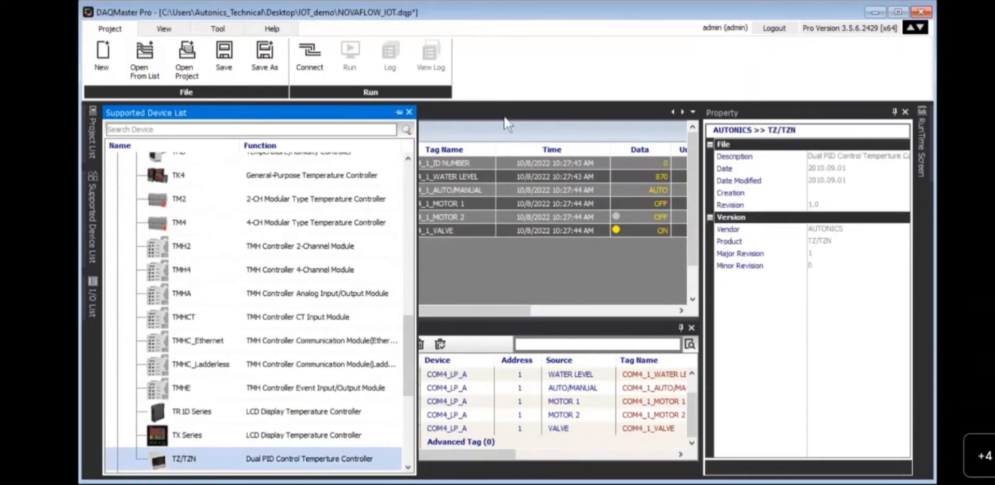
pyautogui.click(494, 274)
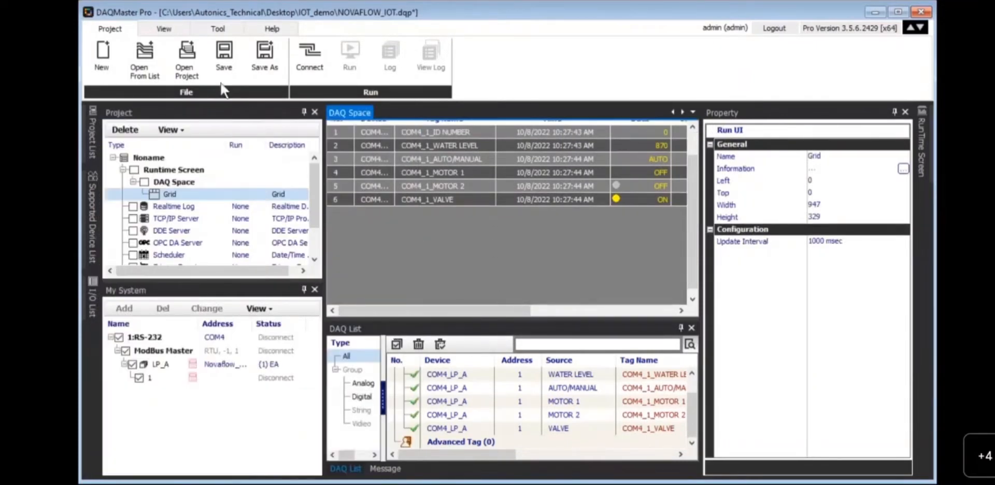
# - Open the ModBus Editor from the Tool commands, float it as its own window and maximize it
pyautogui.click(154, 28)
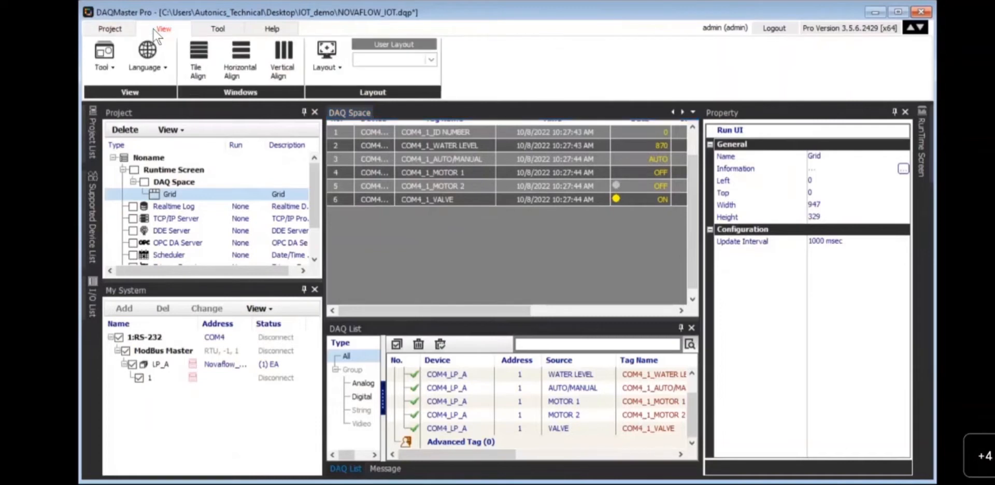
pyautogui.click(207, 27)
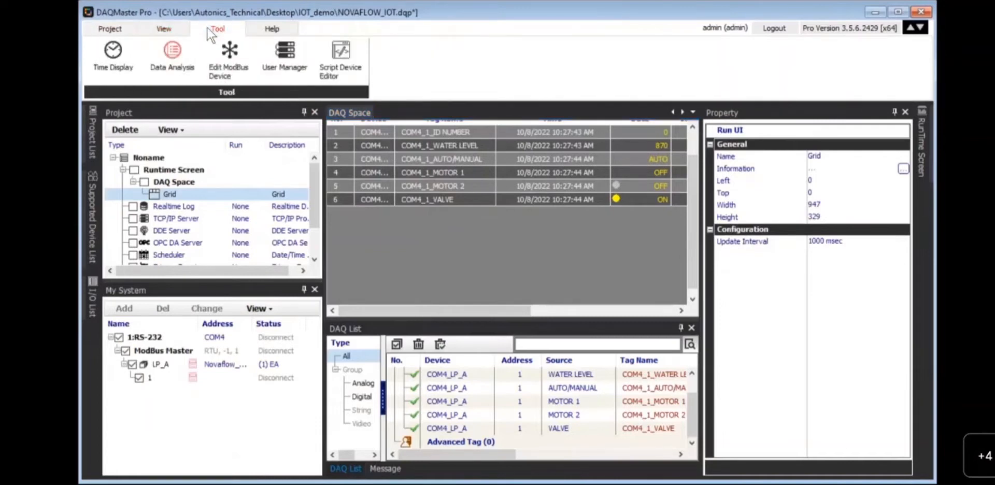
pyautogui.click(225, 53)
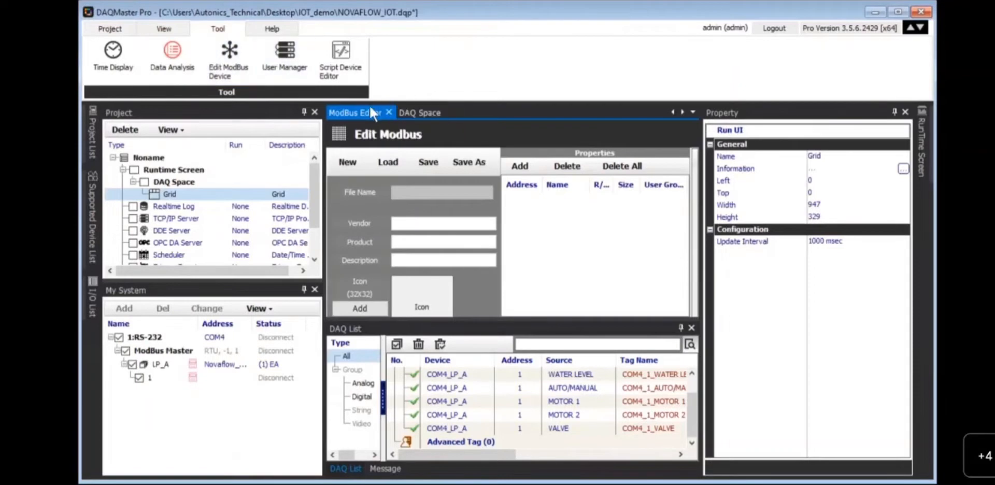
pyautogui.moveTo(350, 104); pyautogui.dragTo(293, 76)
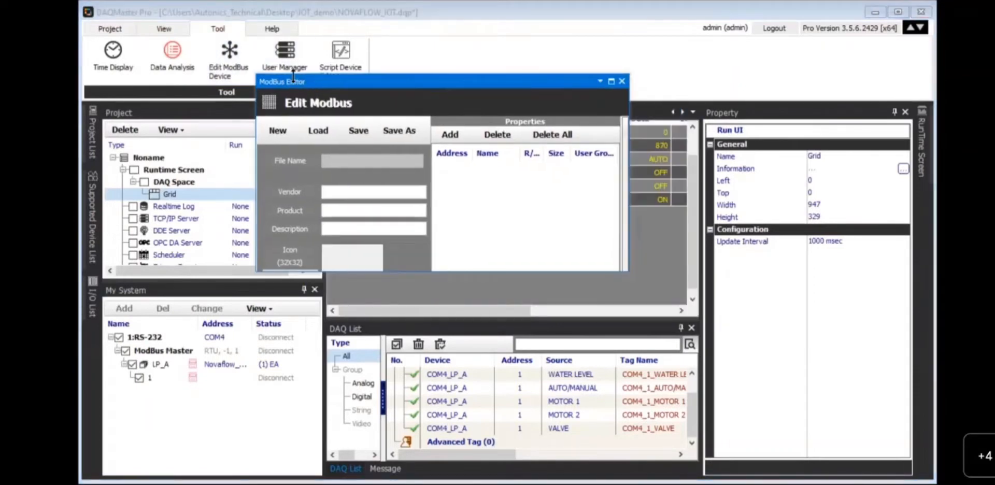
pyautogui.click(611, 82)
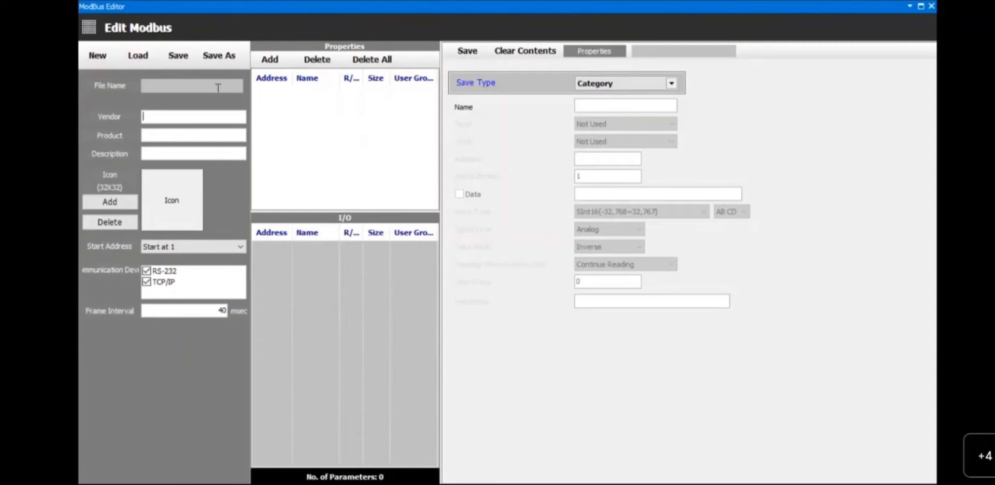
# - Load NOVAFLOW_IOT.udv into the ModBus Editor, widen the I/O Name column, then close the editor
pyautogui.click(146, 66)
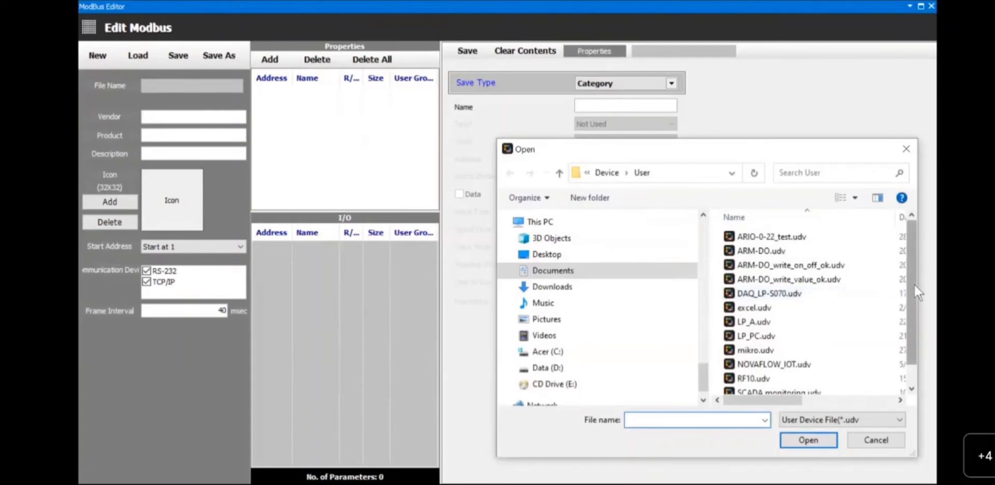
pyautogui.moveTo(914, 293); pyautogui.dragTo(914, 309)
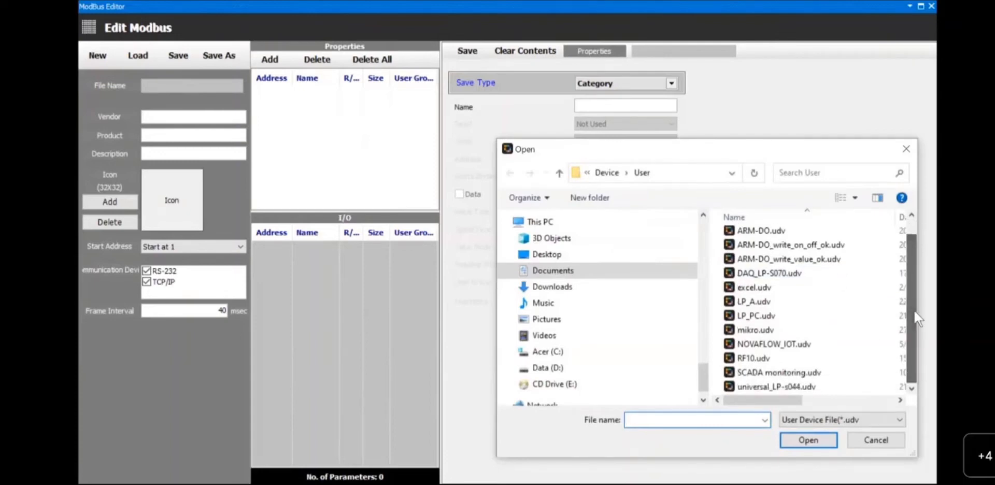
pyautogui.click(775, 343)
pyautogui.click(807, 435)
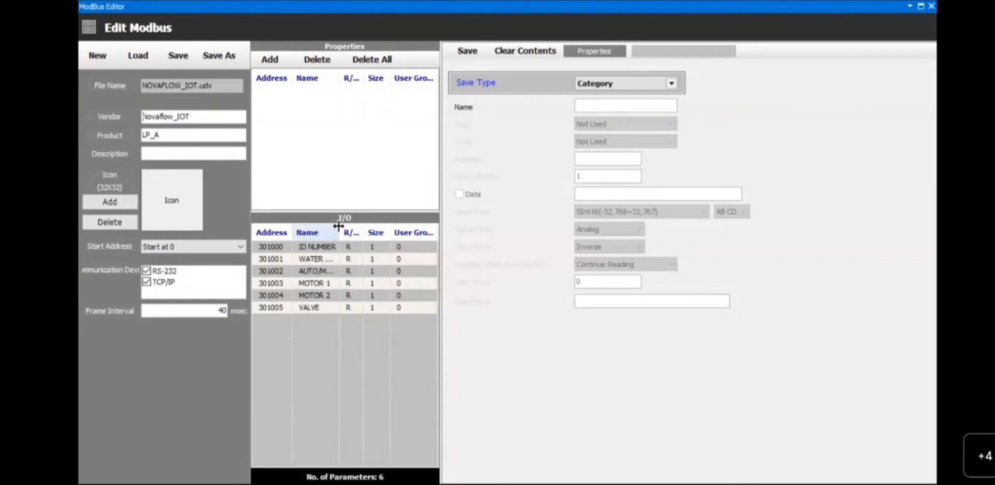
pyautogui.moveTo(338, 226); pyautogui.dragTo(360, 228)
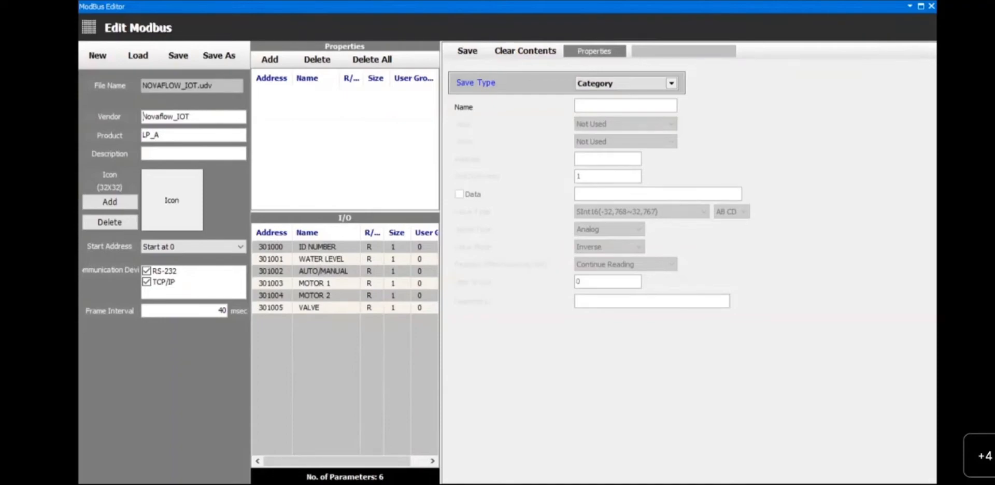
pyautogui.click(931, 7)
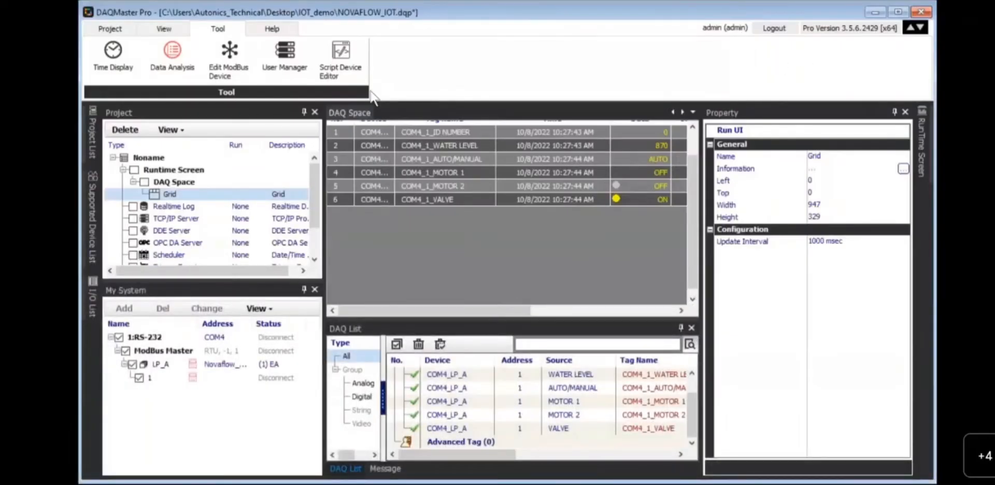
# - Connect to the COM4 RS-232 devices from the Project commands and check the port settings
pyautogui.click(110, 30)
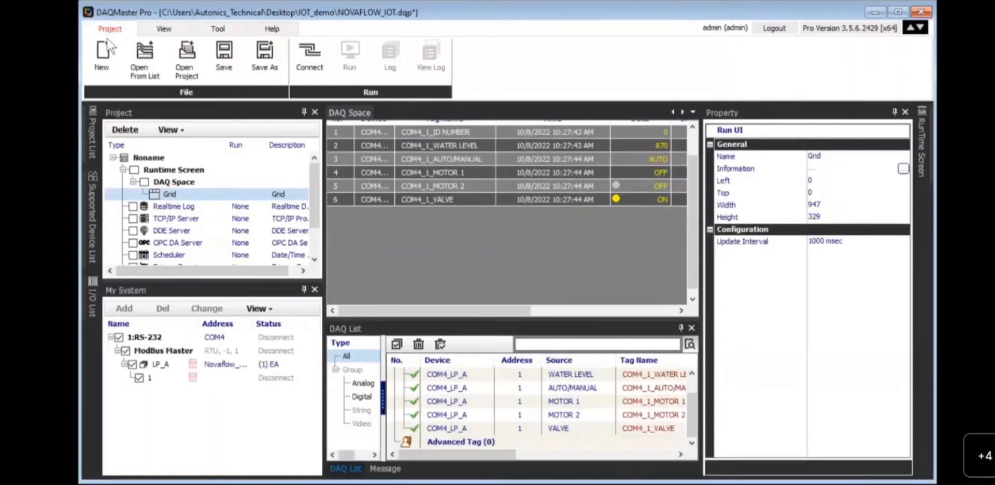
pyautogui.click(234, 28)
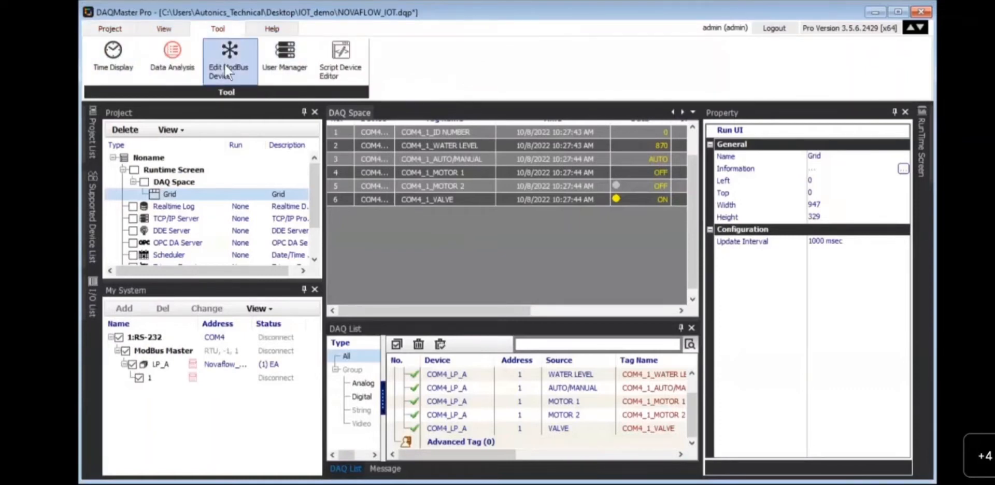
pyautogui.click(117, 31)
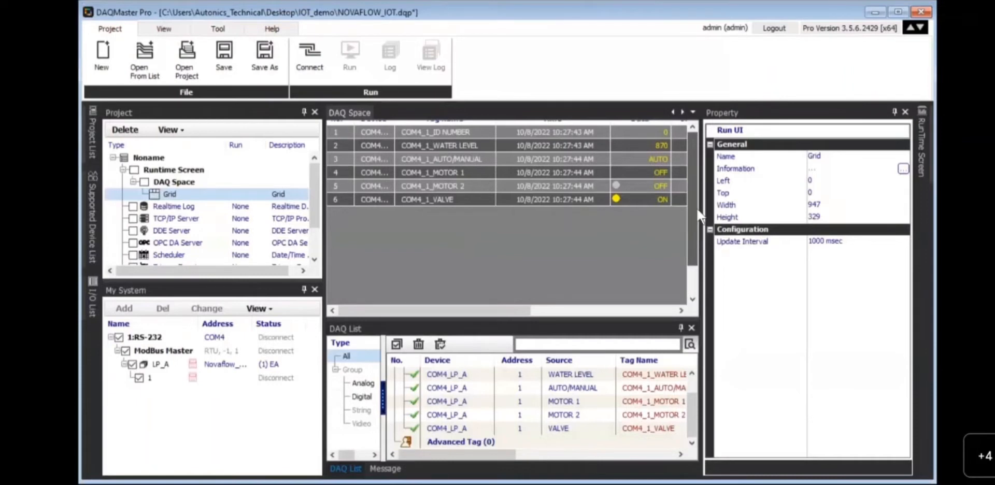
pyautogui.moveTo(691, 230); pyautogui.dragTo(698, 213)
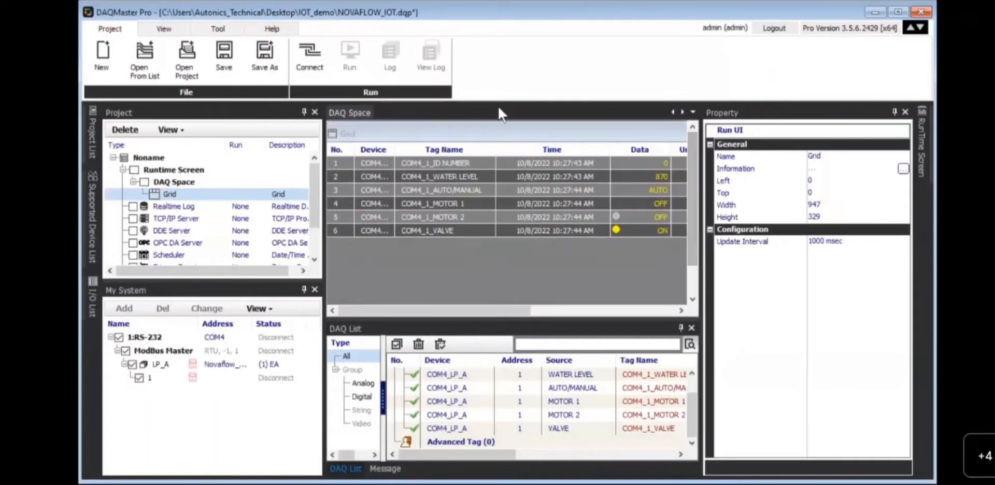
pyautogui.click(311, 62)
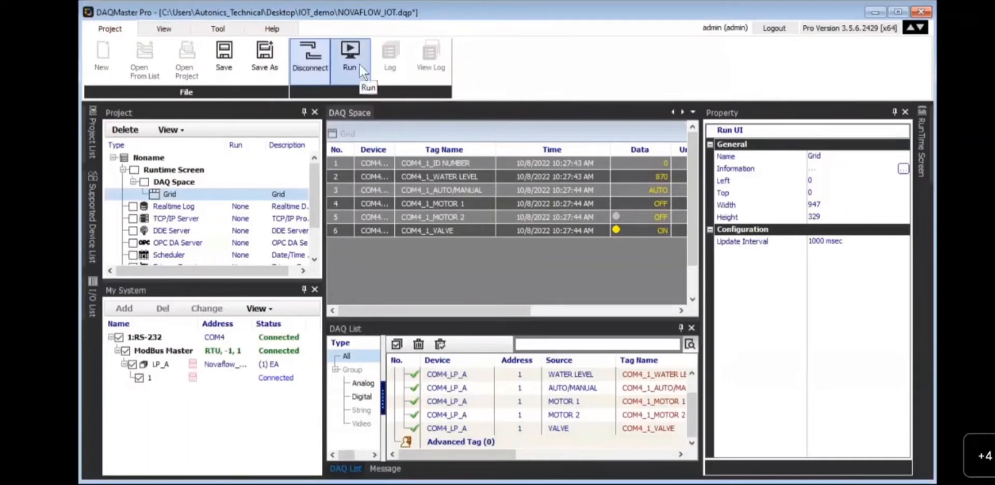
pyautogui.click(175, 338)
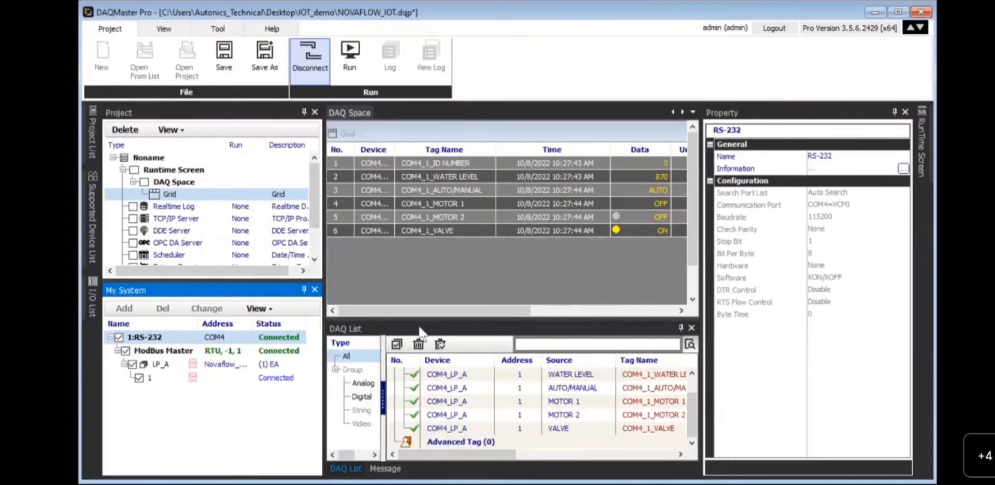
# - Run live data collection into the grid, then stop it and disconnect the devices
pyautogui.click(363, 79)
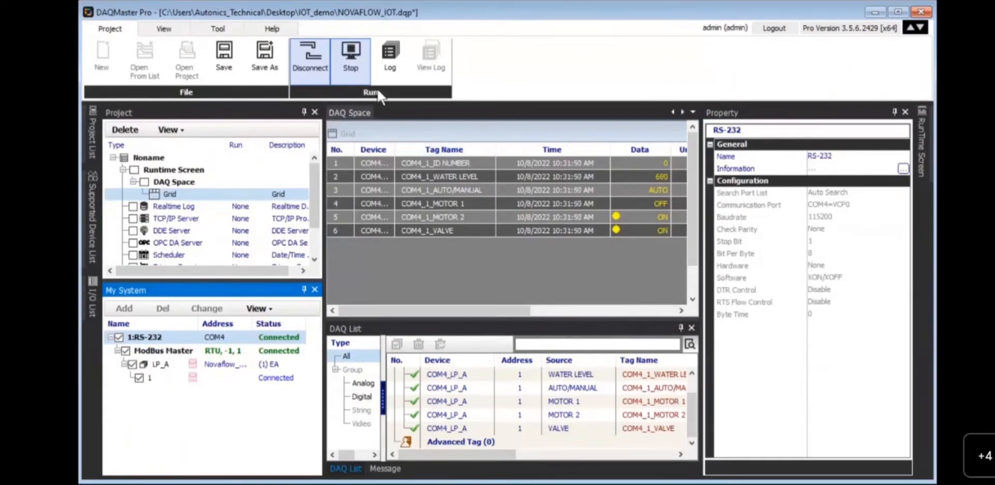
pyautogui.click(361, 67)
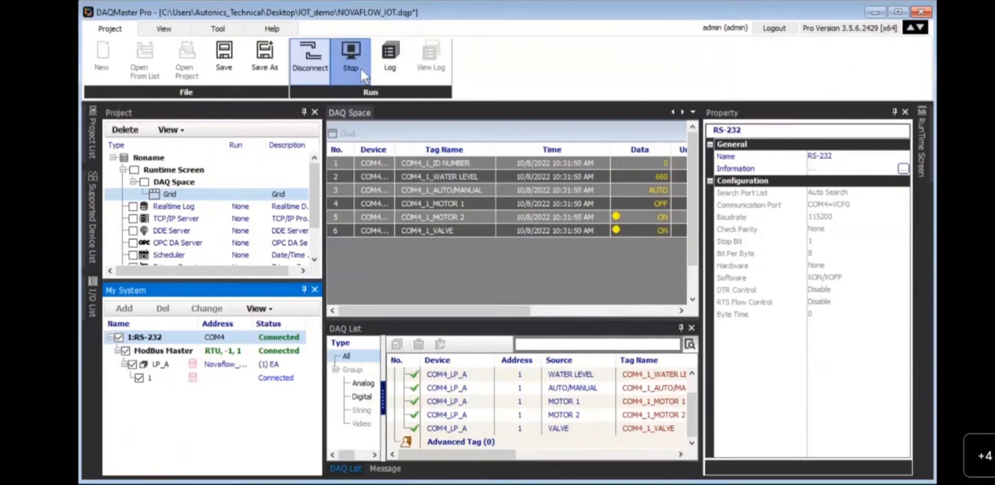
pyautogui.click(327, 71)
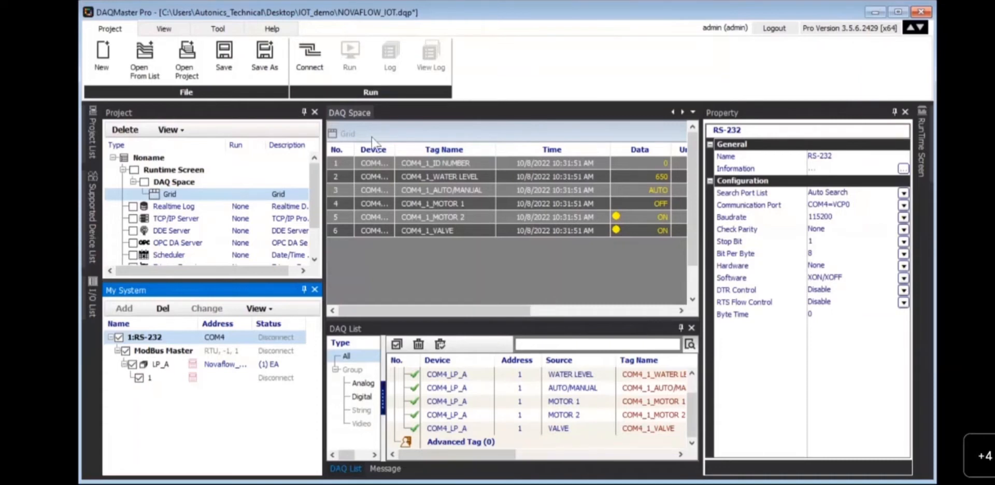
# - Enable the MQTT Publisher item in the project tree and open its topic configuration page
pyautogui.click(318, 197)
pyautogui.scroll(-2, 318, 197)
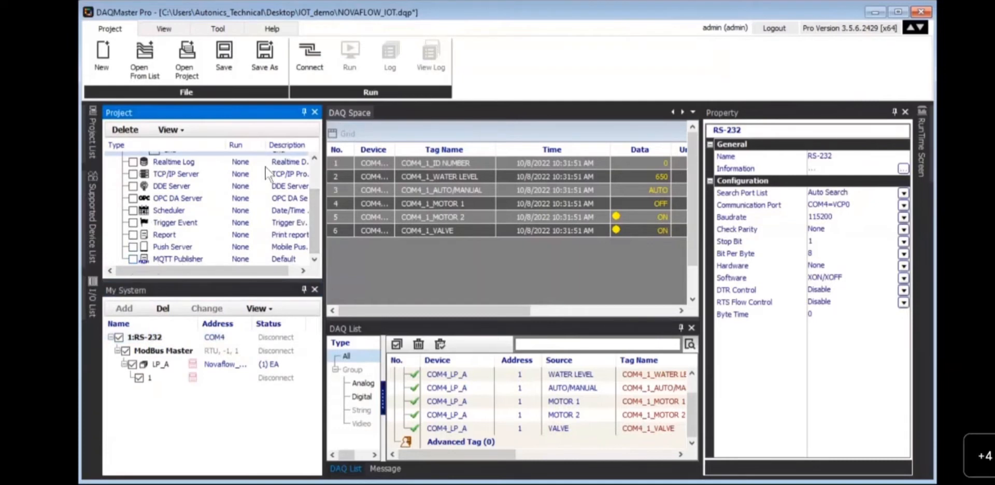
pyautogui.click(133, 260)
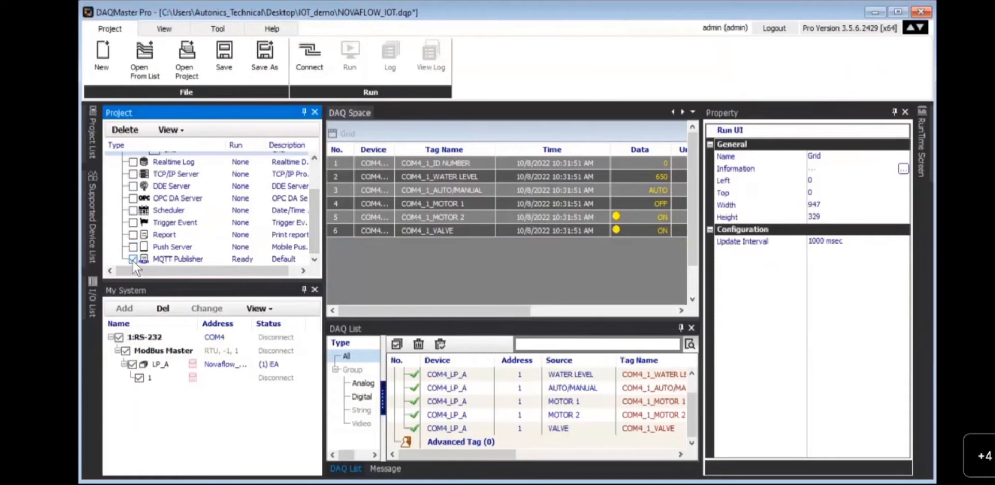
pyautogui.doubleClick(172, 258)
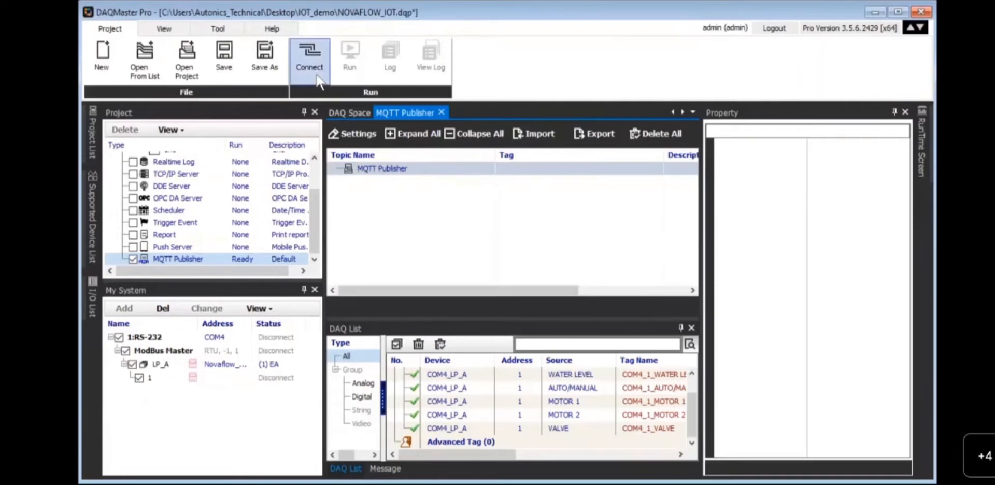
# - Enter the broker user name and password in the MQTT Publisher topic settings and confirm
pyautogui.click(357, 135)
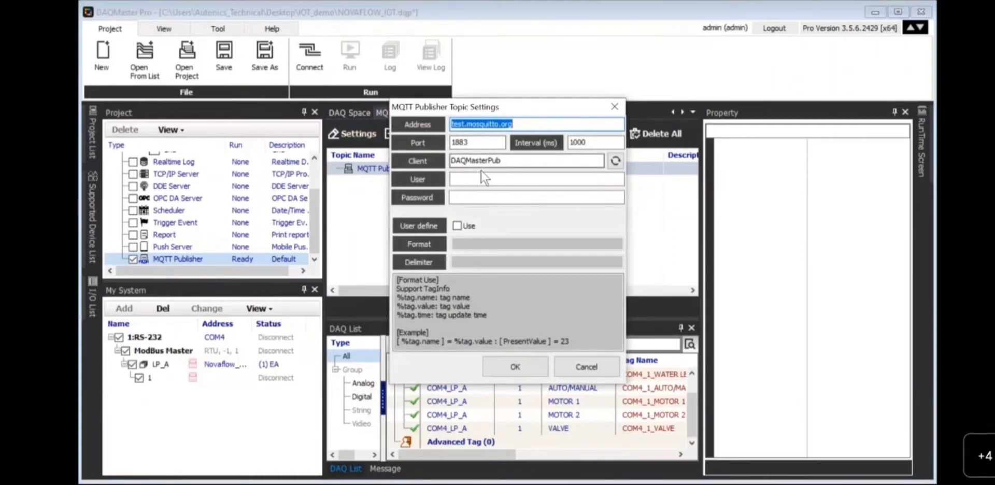
pyautogui.click(510, 177)
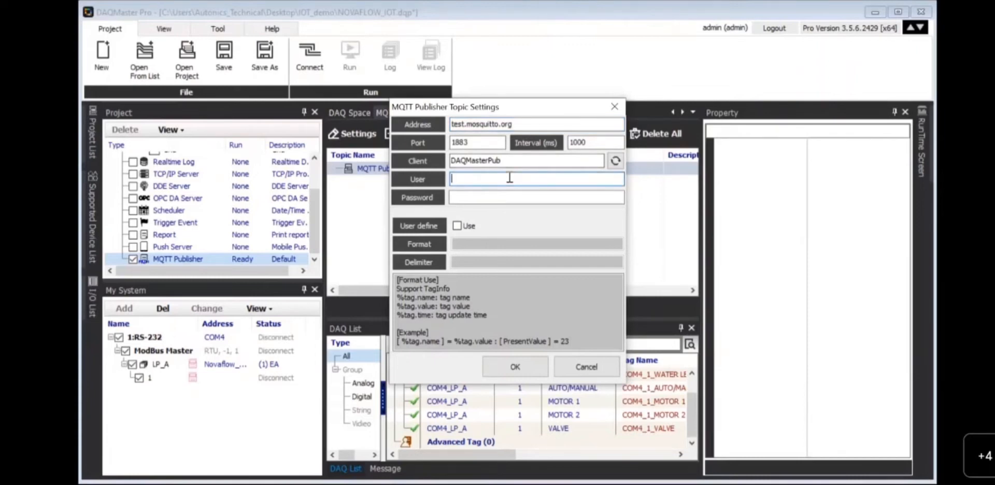
pyautogui.write('daq')
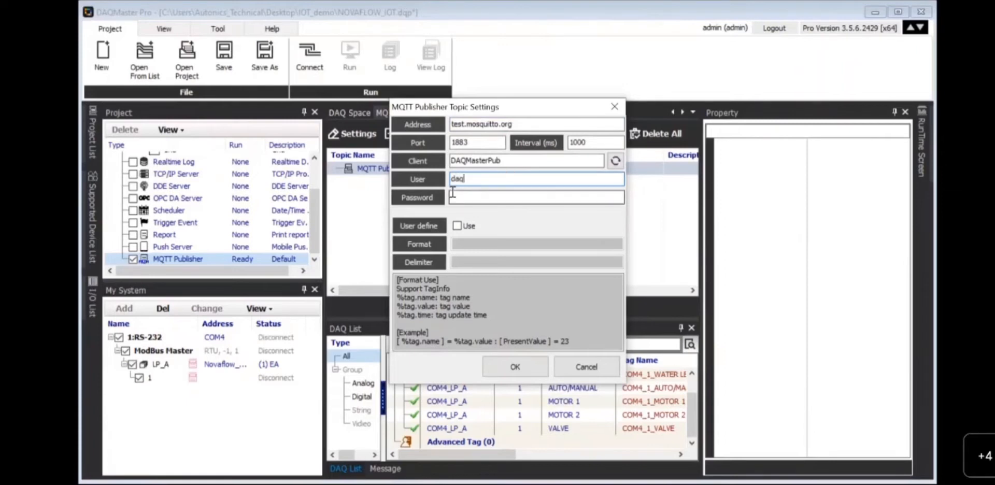
pyautogui.click(453, 192)
pyautogui.write('1234')
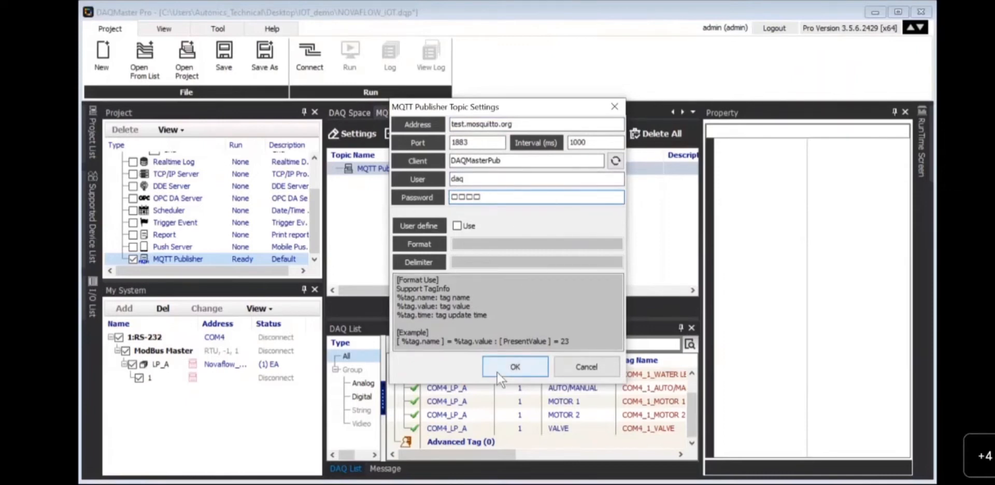
pyautogui.click(513, 367)
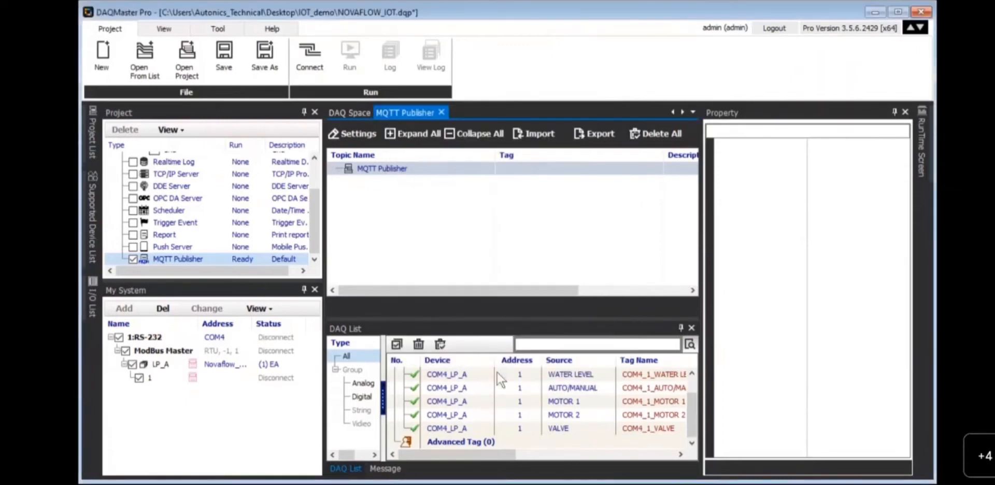
# - Connect the project so COM4 devices and the test.mosquitto.org:1883 MQTT client go live
pyautogui.click(310, 73)
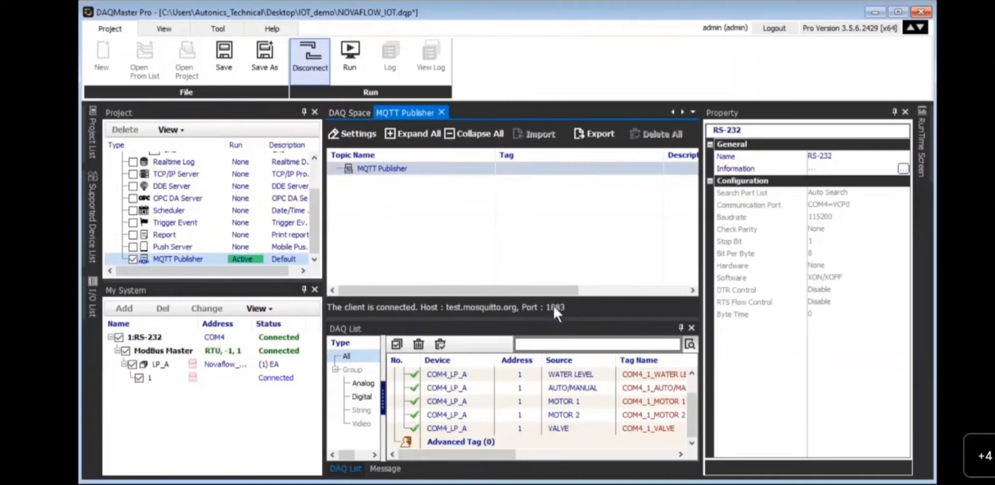
# - Add a publishing topic named 'DAQMaster' under MQTT Publisher
pyautogui.rightClick(369, 169)
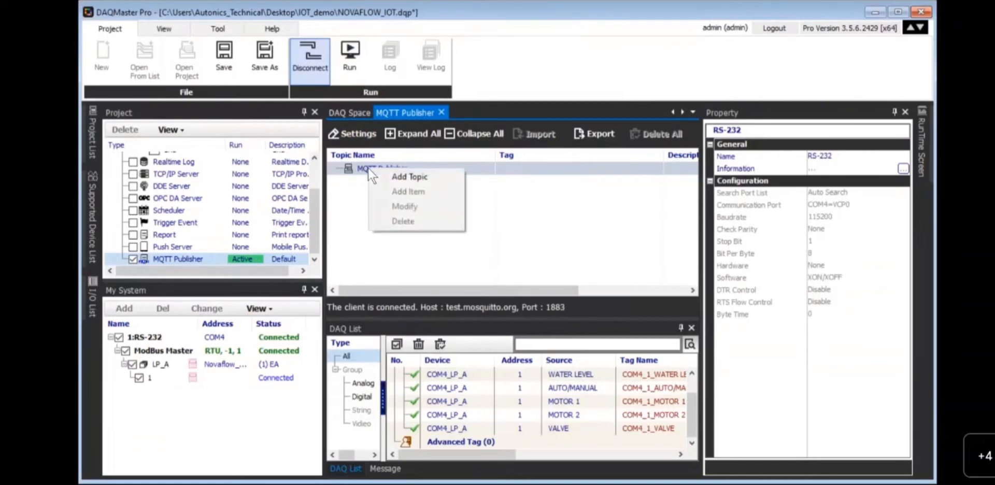
pyautogui.click(404, 177)
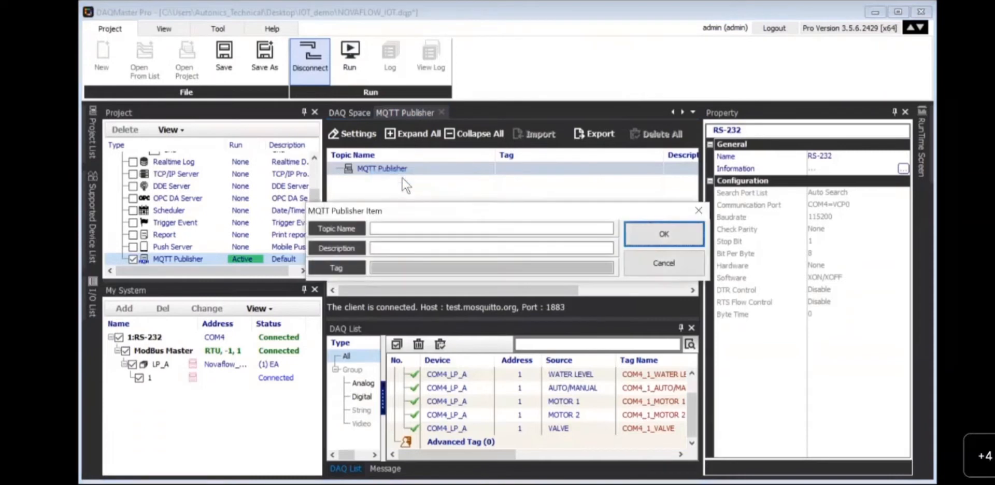
pyautogui.click(408, 228)
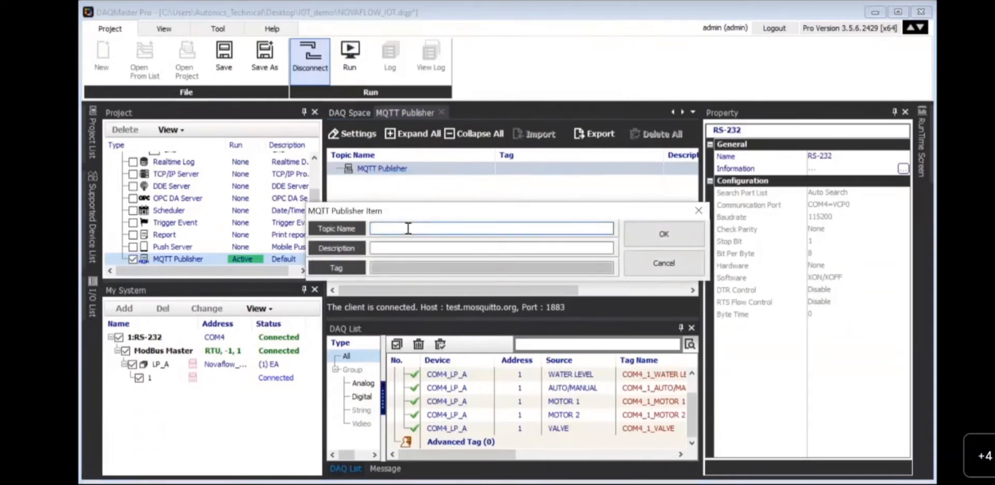
pyautogui.write('DAQMaster')
pyautogui.click(643, 235)
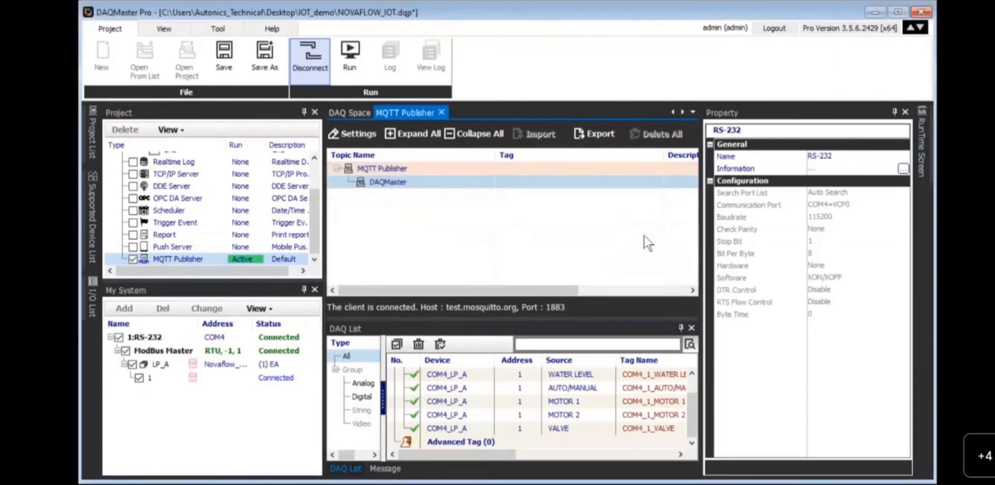
# - Add the COM4_1_WATER LEVEL tag to the DAQMaster topic
pyautogui.rightClick(414, 185)
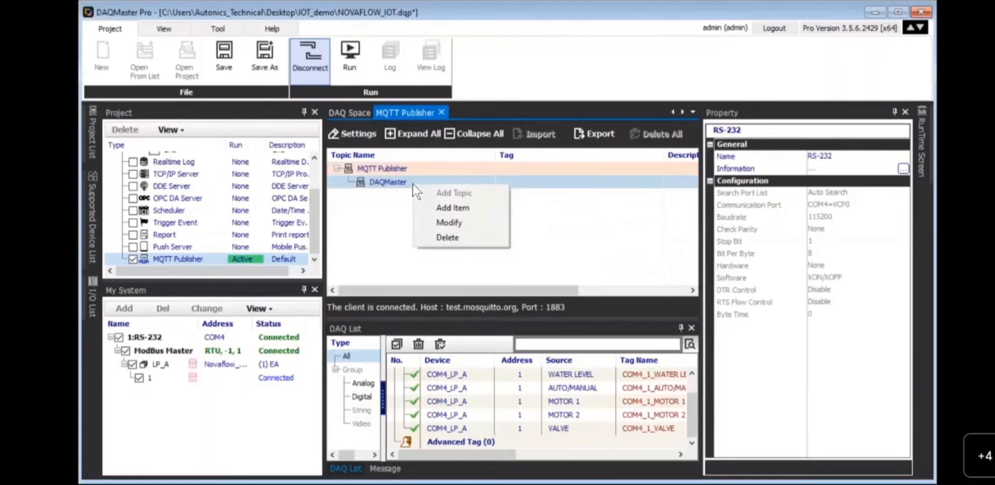
pyautogui.click(440, 210)
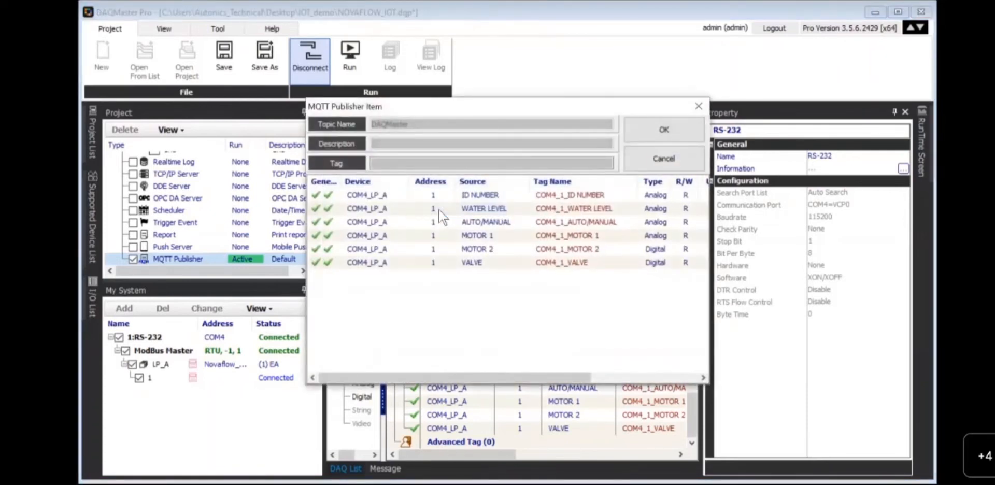
pyautogui.click(508, 210)
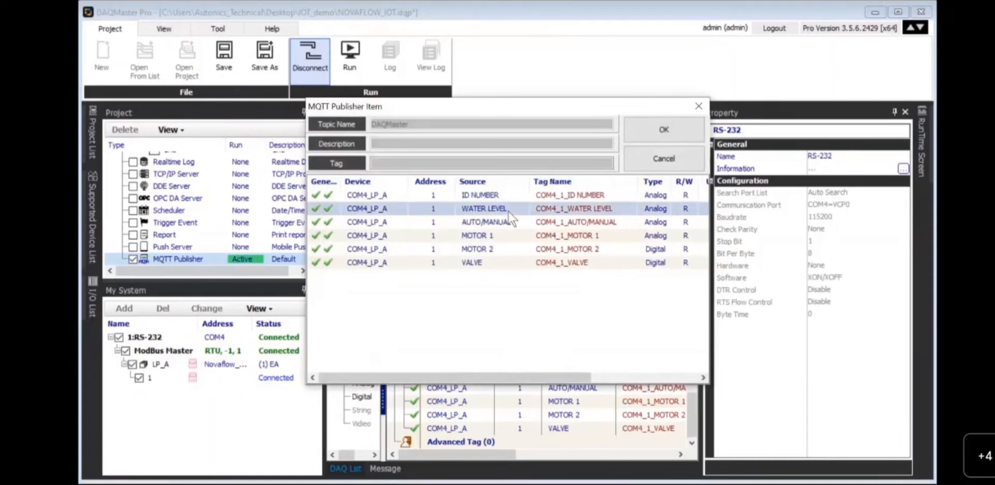
pyautogui.click(645, 135)
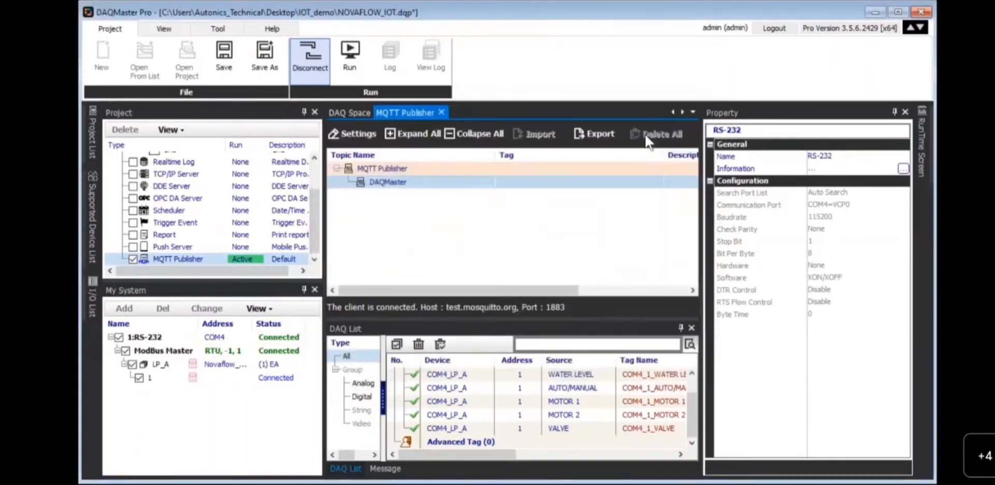
pyautogui.rightClick(478, 186)
pyautogui.click(506, 206)
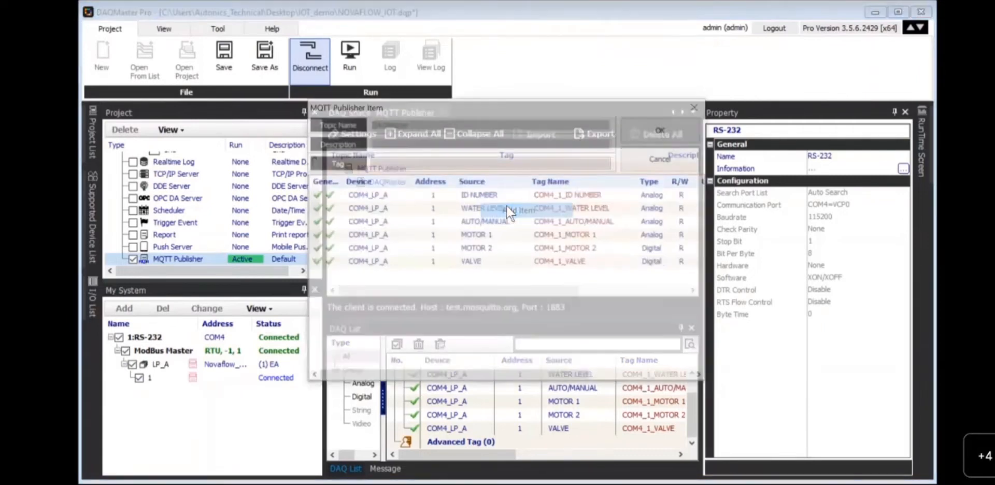
pyautogui.click(517, 206)
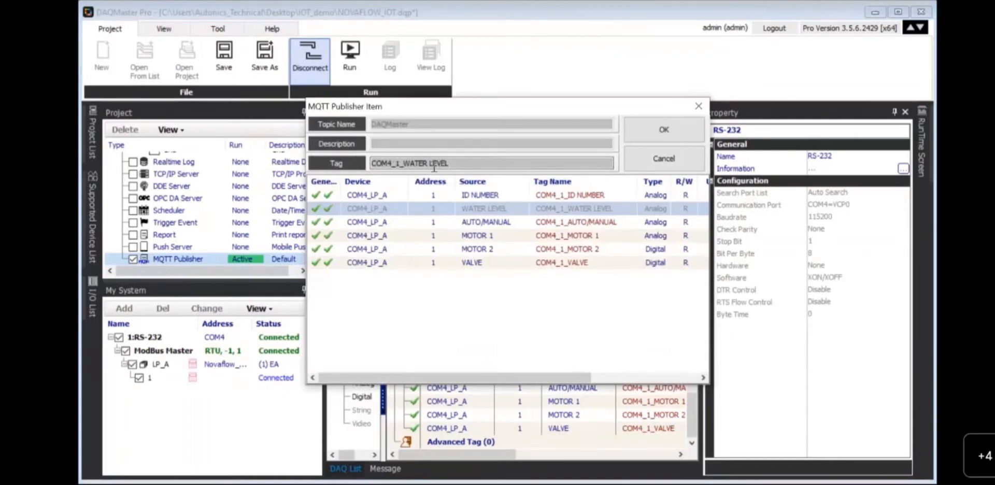
pyautogui.click(665, 129)
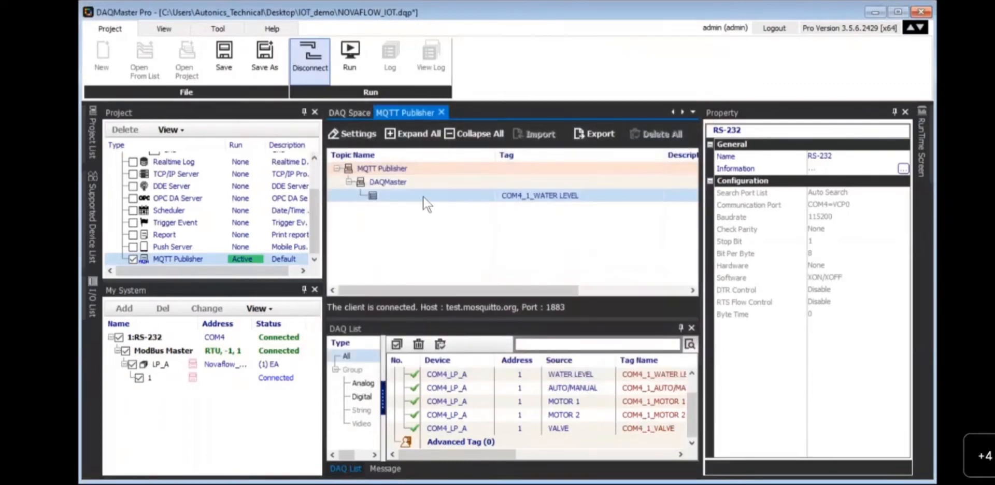
# - Add the COM4_1_AUTO/MANUAL and COM4_1_MOTOR 1 tags to the DAQMaster topic
pyautogui.click(403, 182)
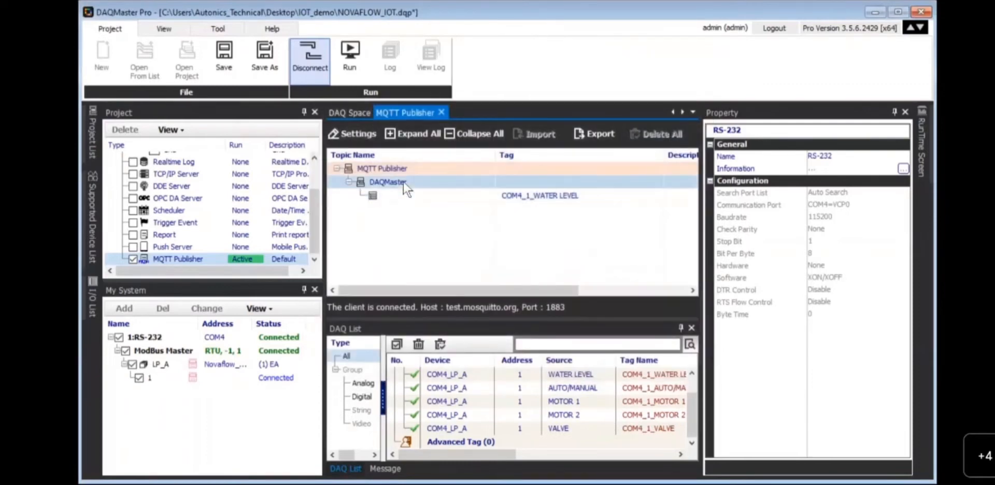
pyautogui.rightClick(404, 183)
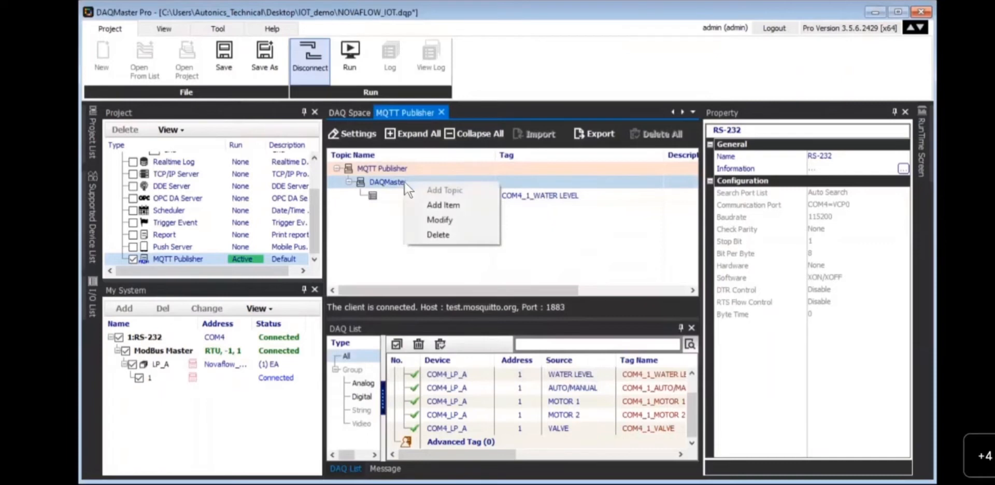
pyautogui.click(428, 204)
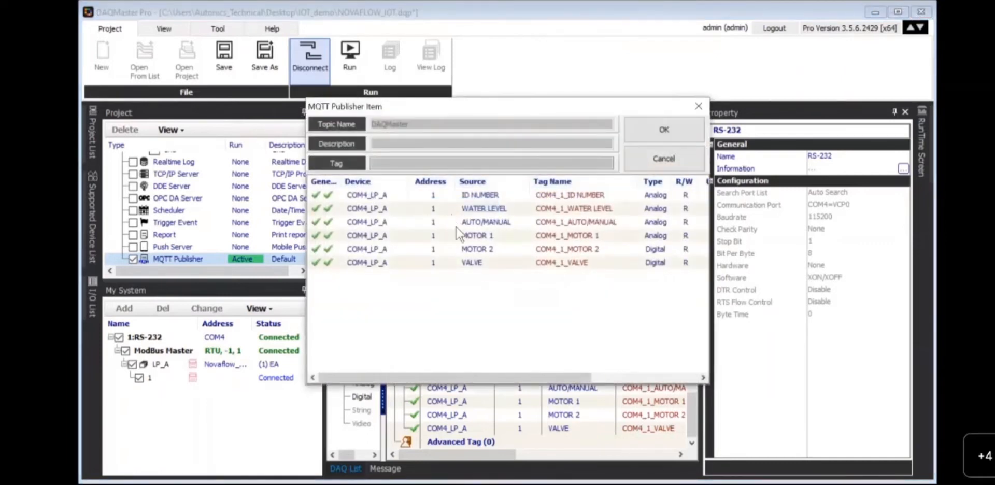
pyautogui.click(484, 222)
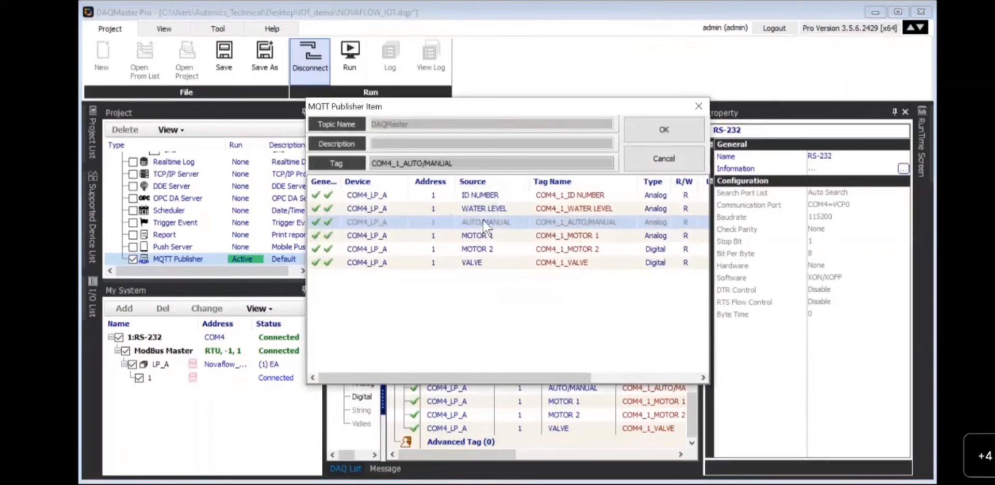
pyautogui.click(663, 130)
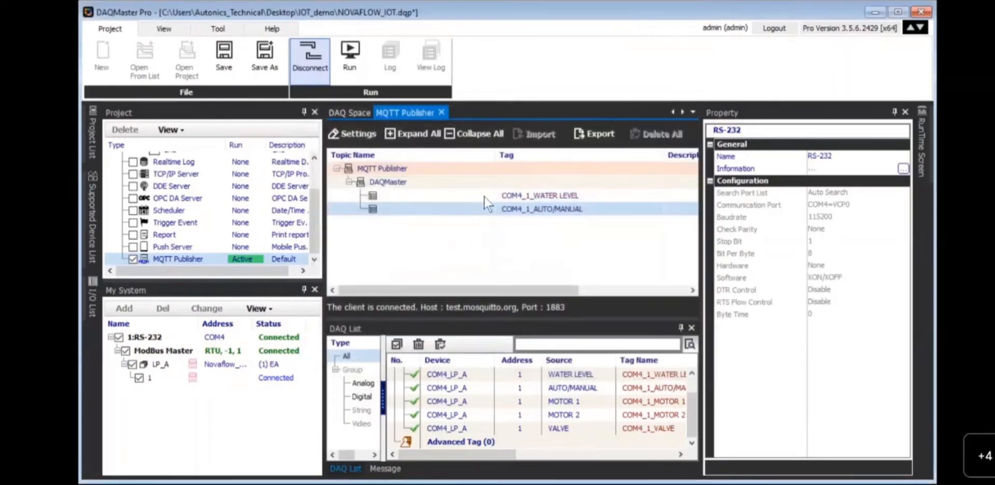
pyautogui.click(369, 185)
pyautogui.rightClick(369, 187)
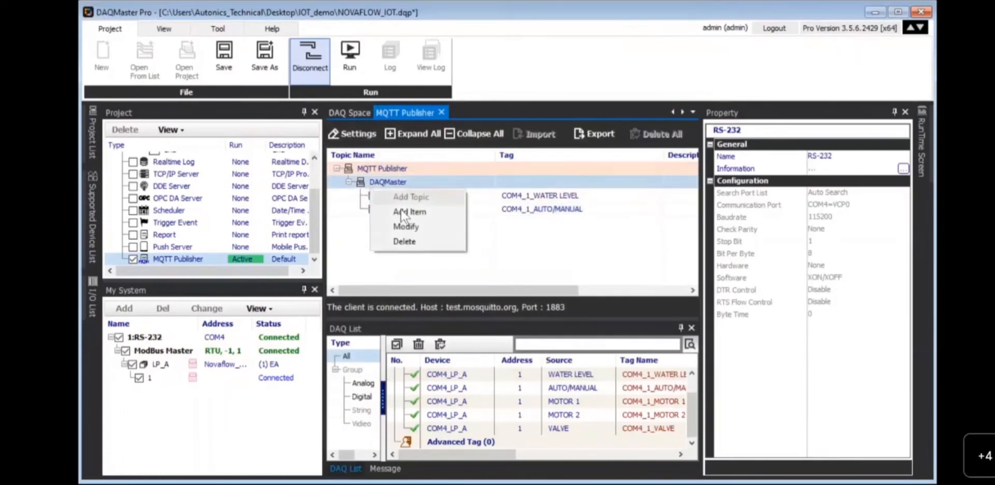
pyautogui.click(401, 212)
pyautogui.click(467, 236)
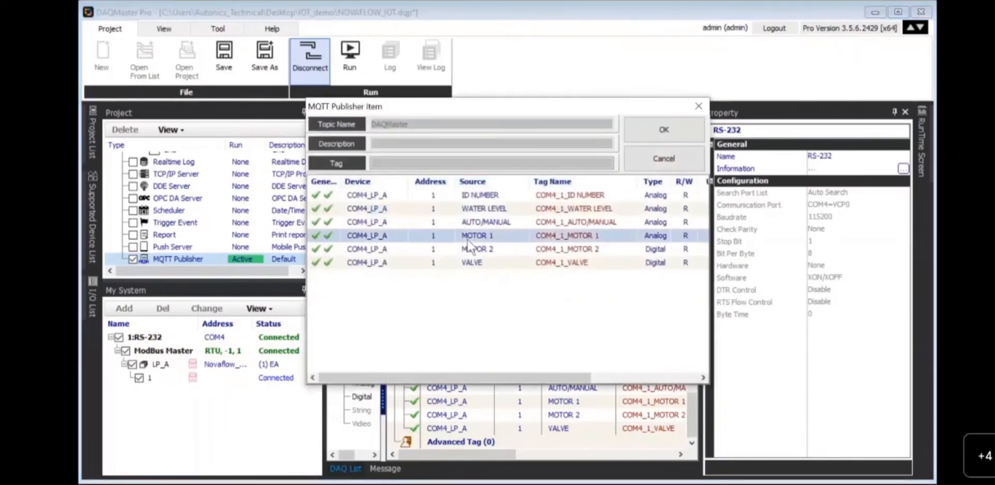
pyautogui.click(651, 127)
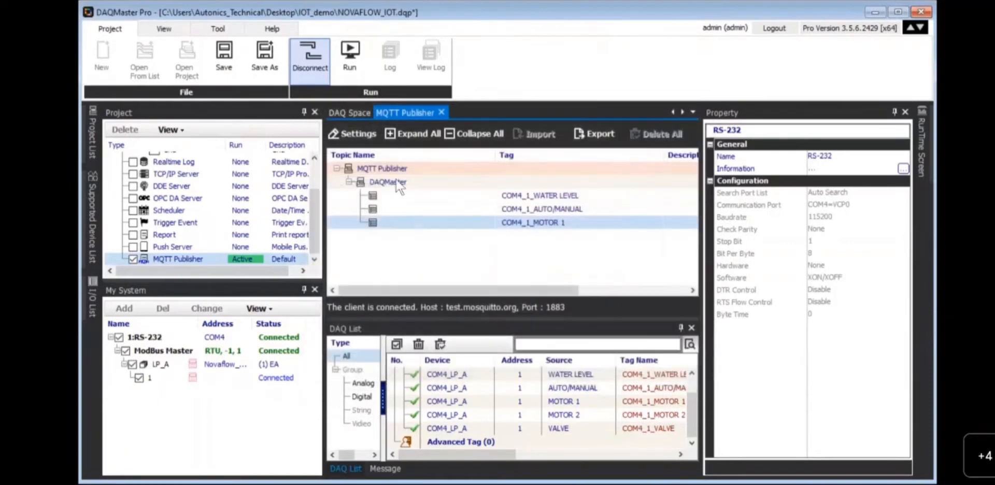
# - Add the COM4_1_MOTOR 2 and COM4_1_VALVE tags to the DAQMaster topic
pyautogui.doubleClick(396, 183)
pyautogui.rightClick(398, 183)
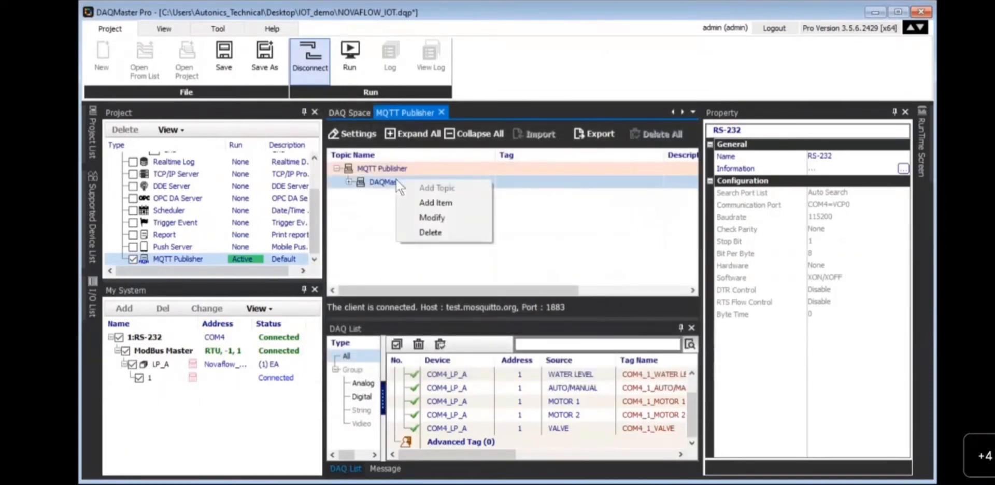
pyautogui.click(425, 202)
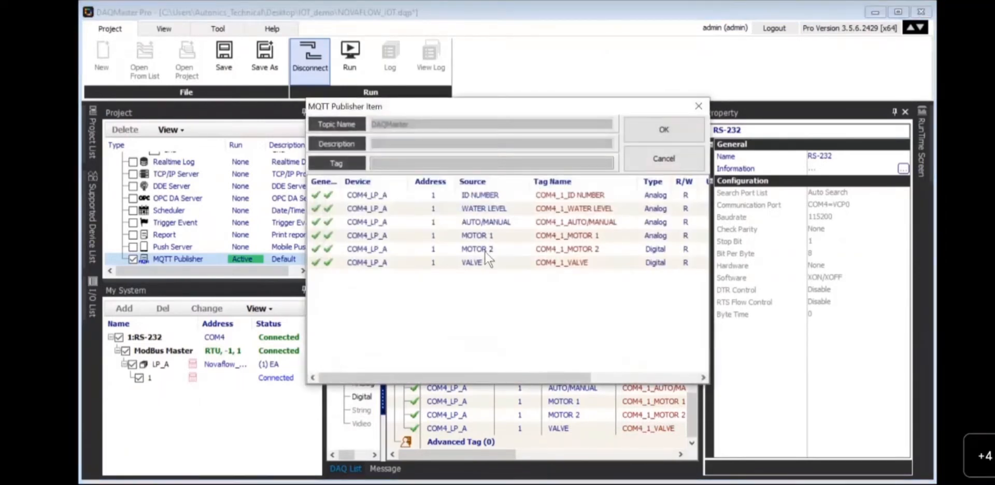
pyautogui.click(484, 250)
pyautogui.click(651, 135)
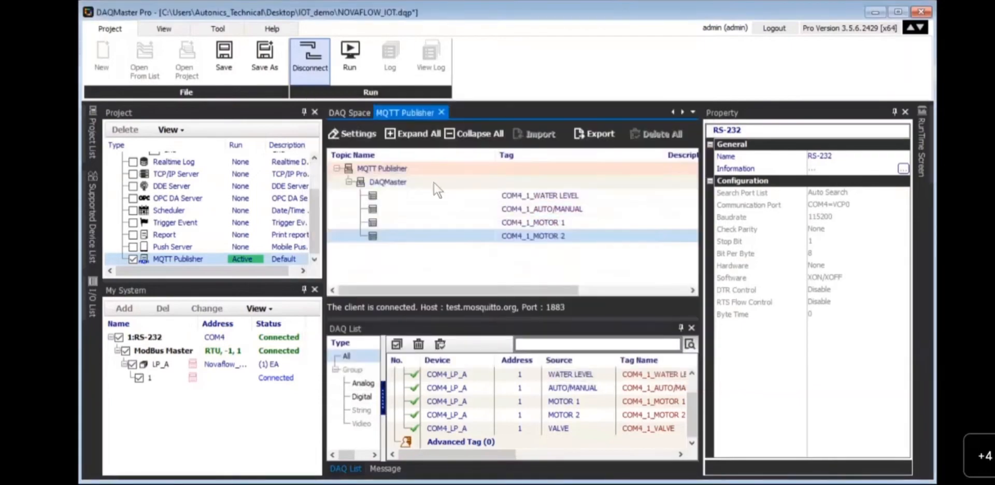
pyautogui.click(430, 177)
pyautogui.rightClick(429, 176)
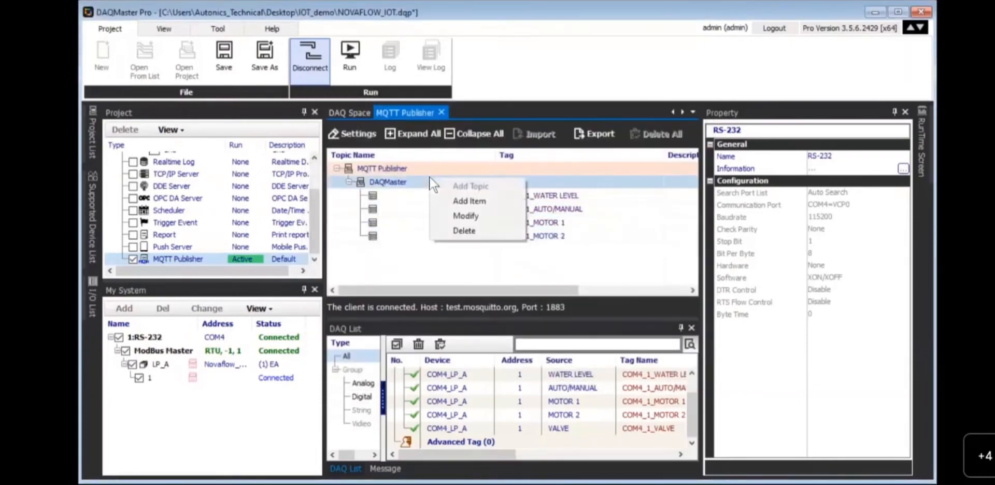
pyautogui.click(460, 203)
pyautogui.click(467, 262)
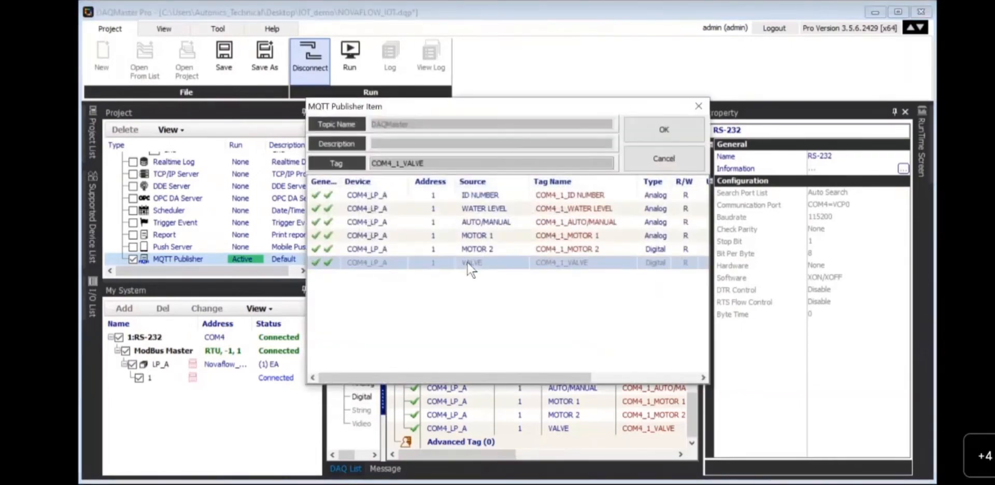
pyautogui.click(654, 131)
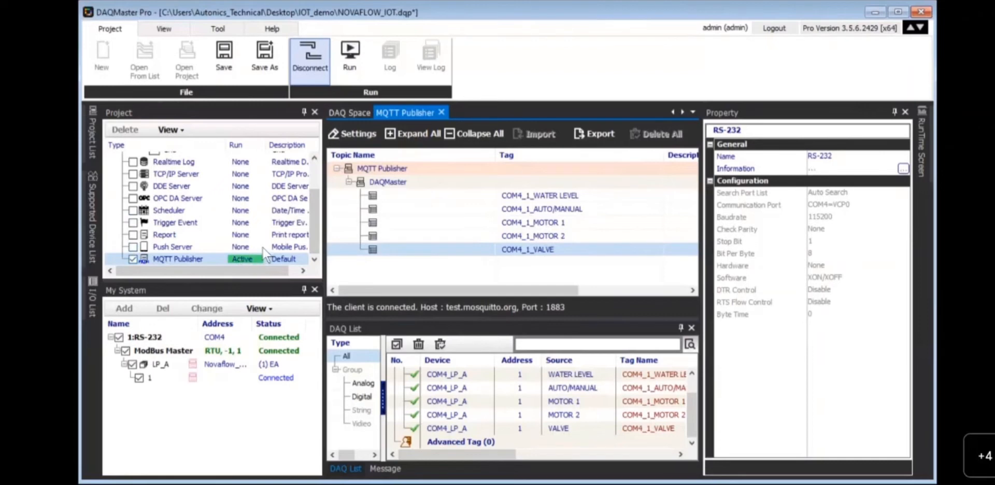
# - Run the project so the MQTT Publisher switches from Active to Running
pyautogui.click(344, 78)
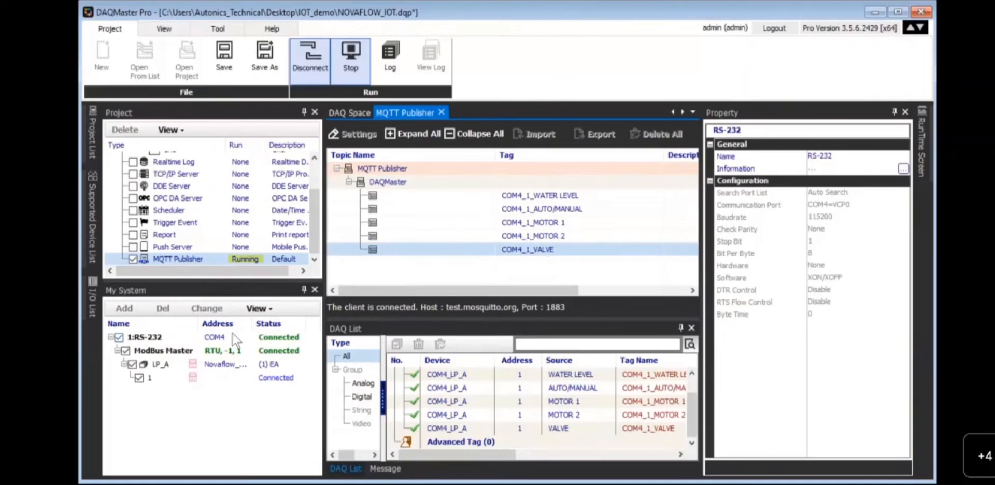
# - Check the live tag values in the DAQ Space table, then minimize the publisher DAQMaster Pro window
pyautogui.click(337, 113)
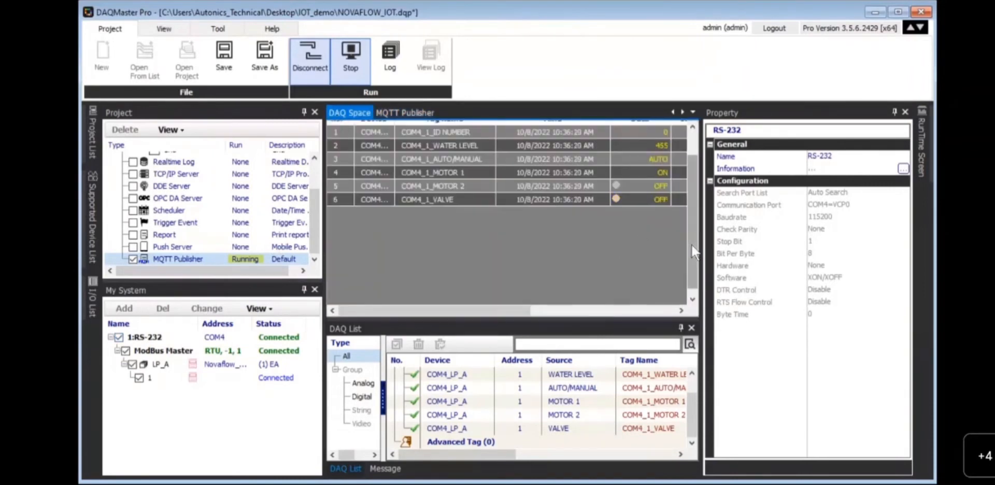
pyautogui.scroll(2, 696, 212)
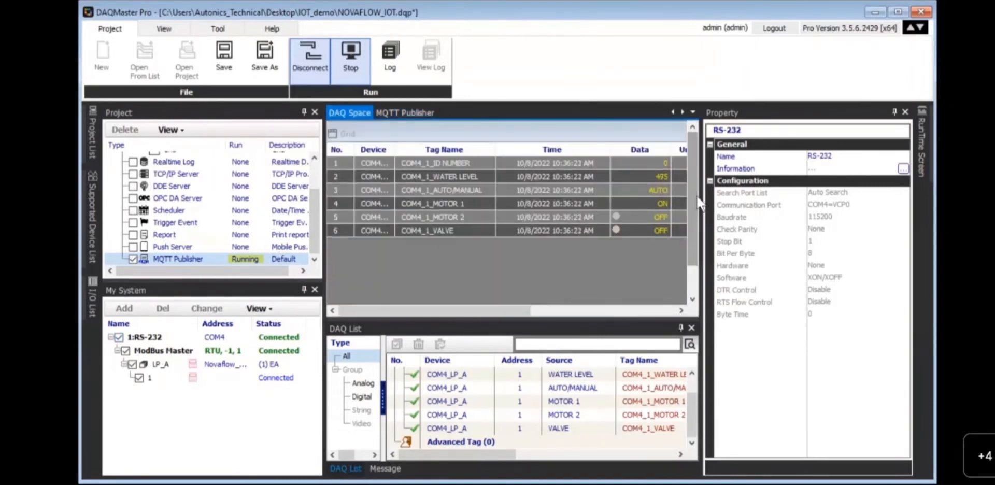
pyautogui.click(874, 12)
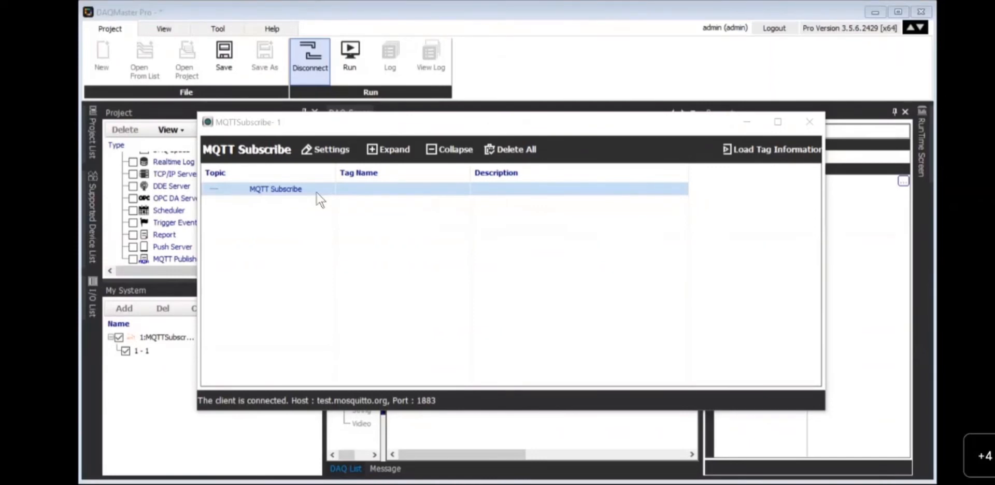
# - Disconnect the subscribe client from test.mosquitto.org and bring up the MQTT Subscribe row's options
pyautogui.rightClick(287, 186)
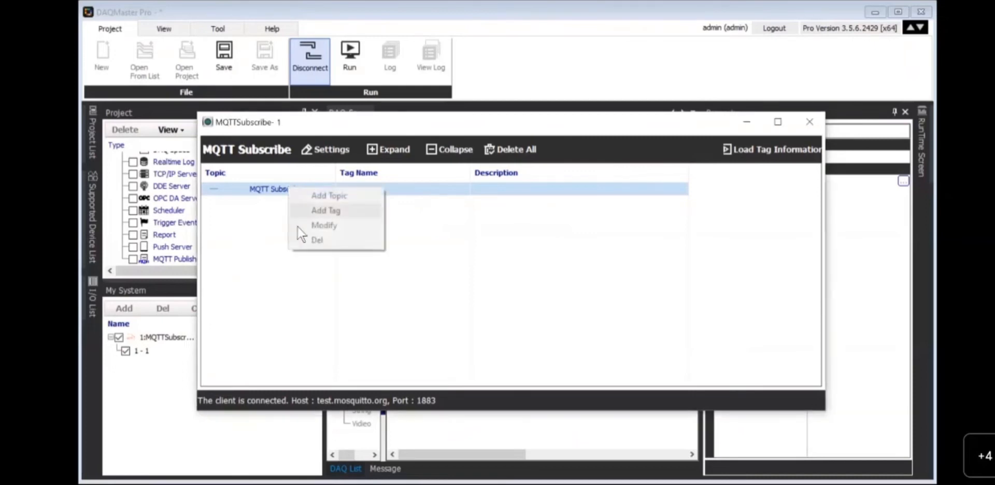
pyautogui.click(280, 254)
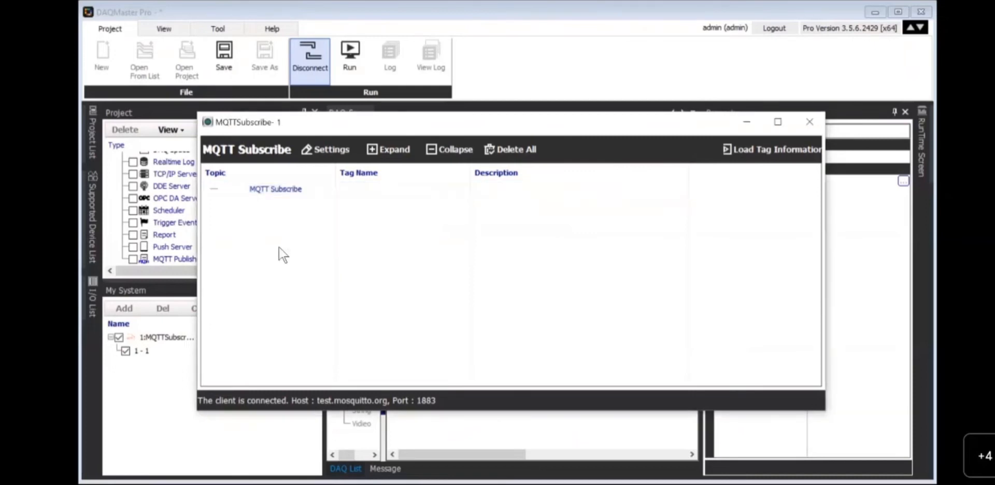
pyautogui.click(281, 188)
pyautogui.rightClick(281, 188)
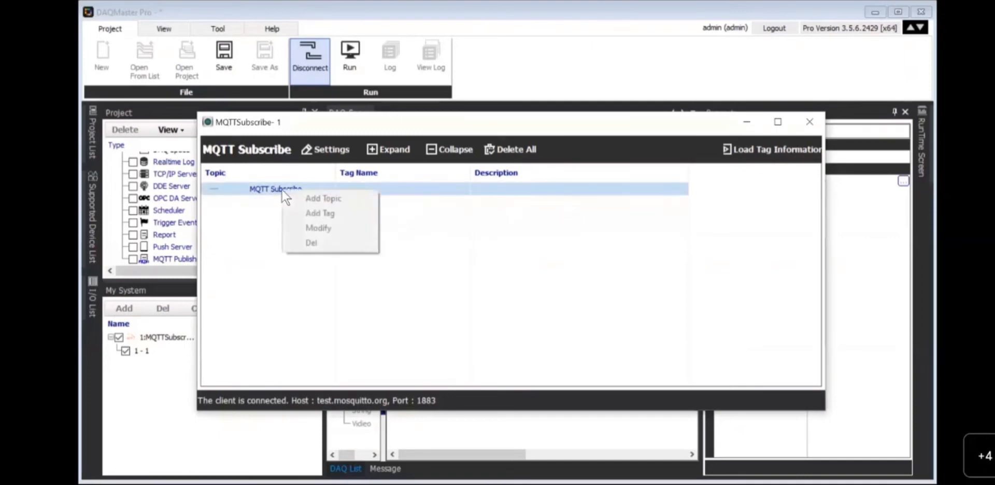
pyautogui.click(435, 201)
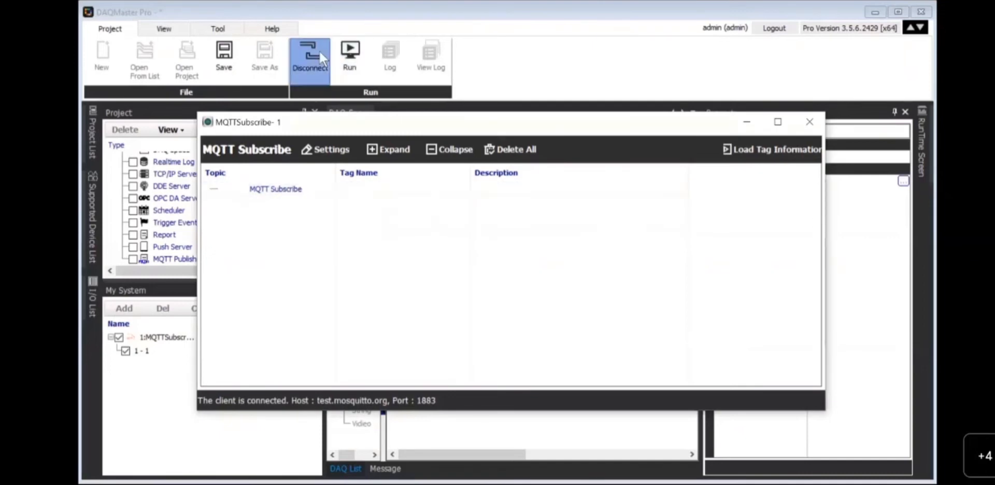
pyautogui.click(319, 50)
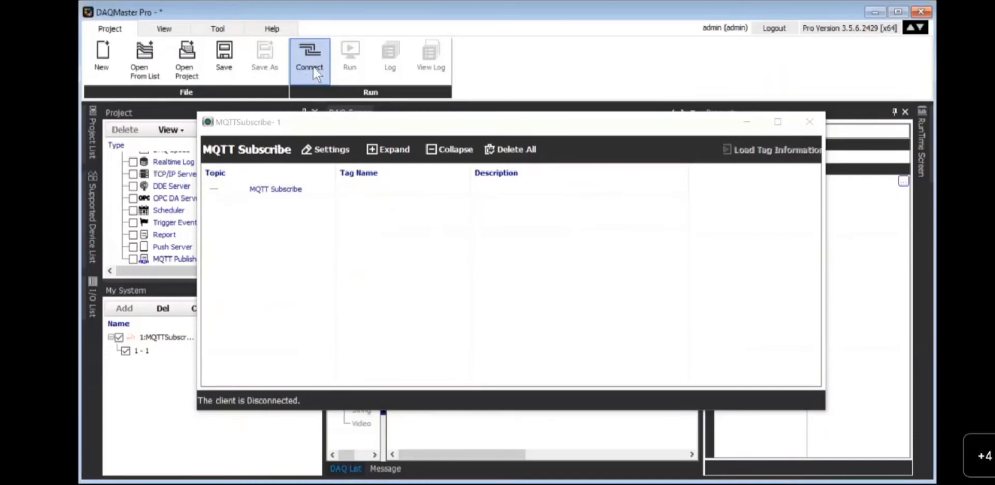
pyautogui.click(313, 66)
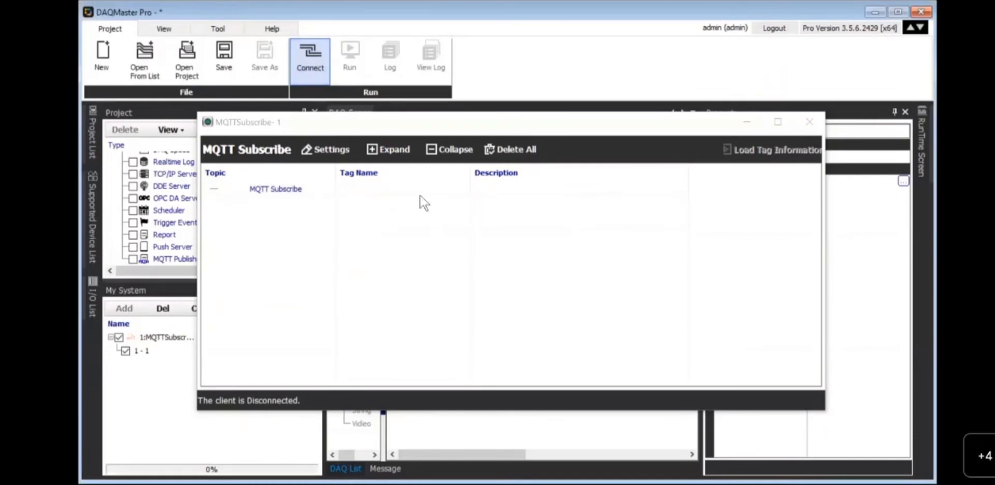
pyautogui.rightClick(294, 189)
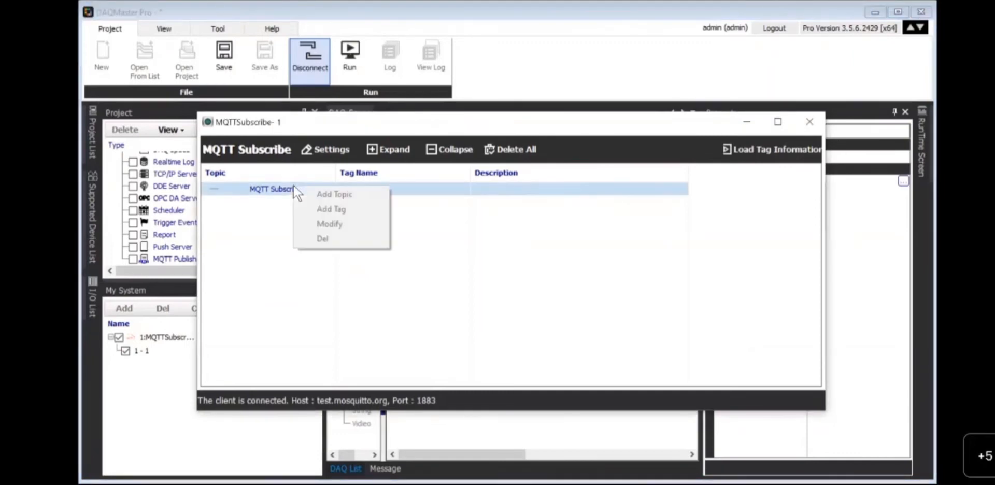
pyautogui.click(298, 82)
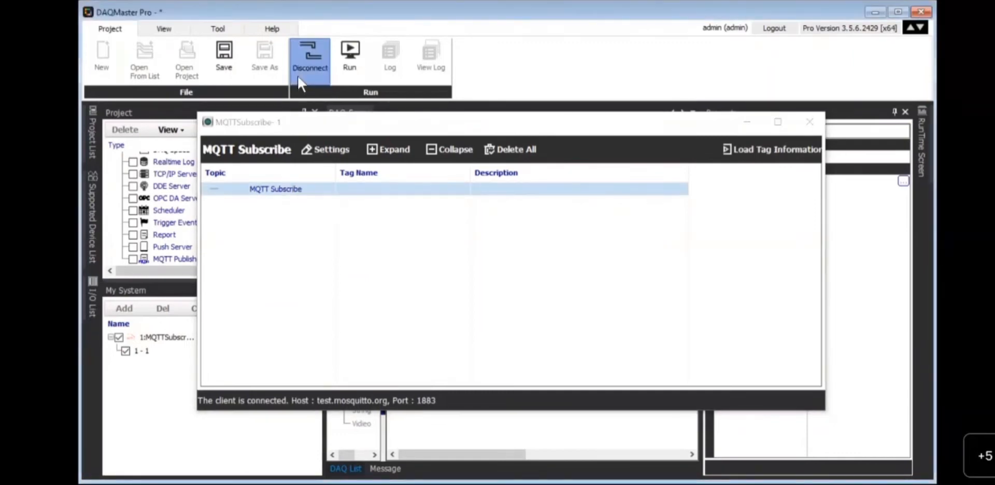
pyautogui.rightClick(270, 190)
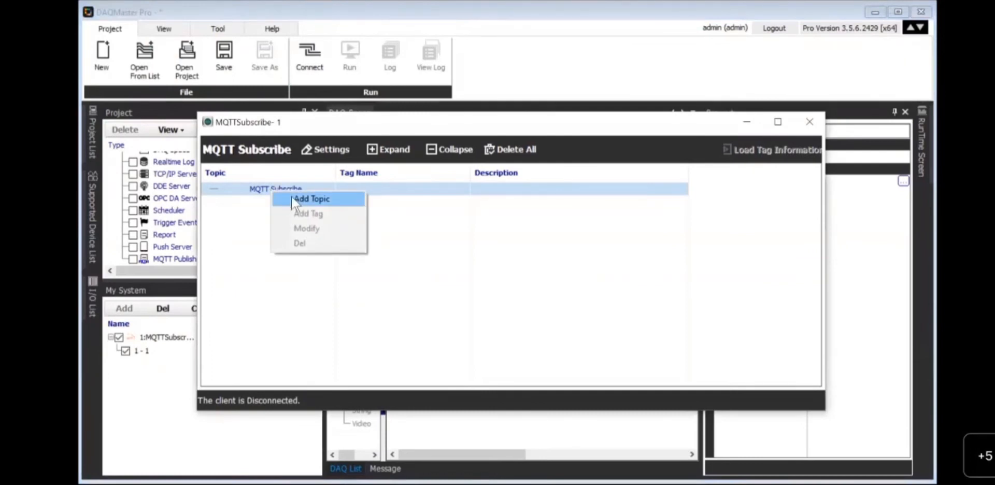
# - Add a 'DAQMaster' topic under MQTT Subscribe and reconnect the client to the broker
pyautogui.click(310, 199)
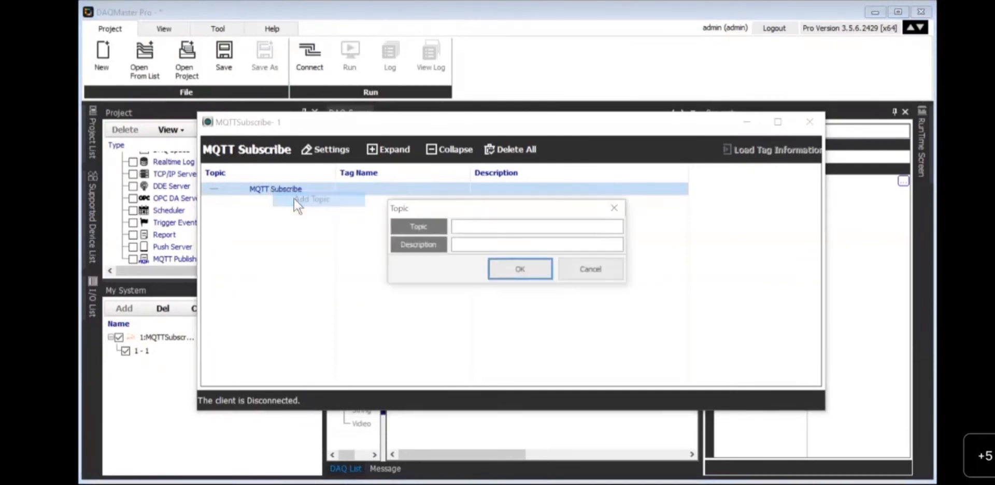
pyautogui.click(478, 225)
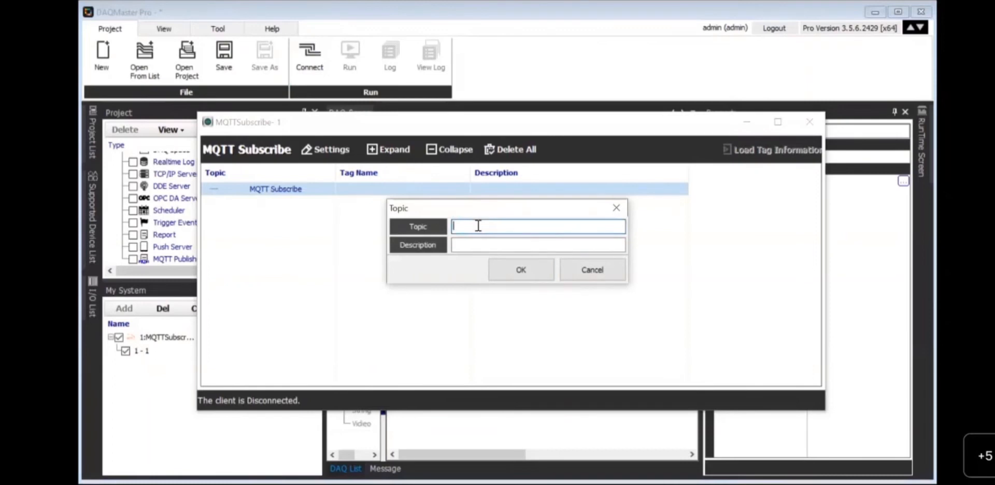
pyautogui.write('DAQMaster')
pyautogui.click(523, 265)
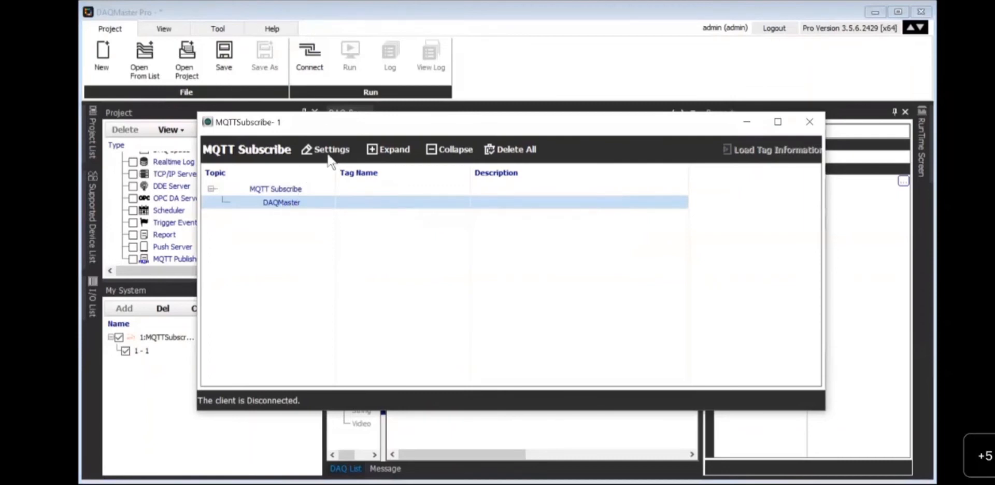
pyautogui.click(313, 73)
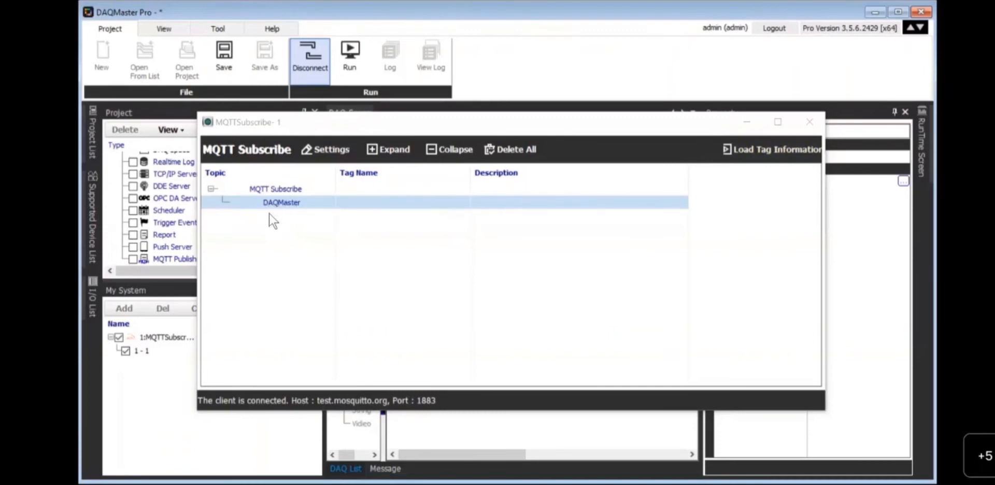
# - Load tag information and expand DAQMaster to show its five COM4_1 tags, WATER LEVEL through VALVE
pyautogui.click(746, 155)
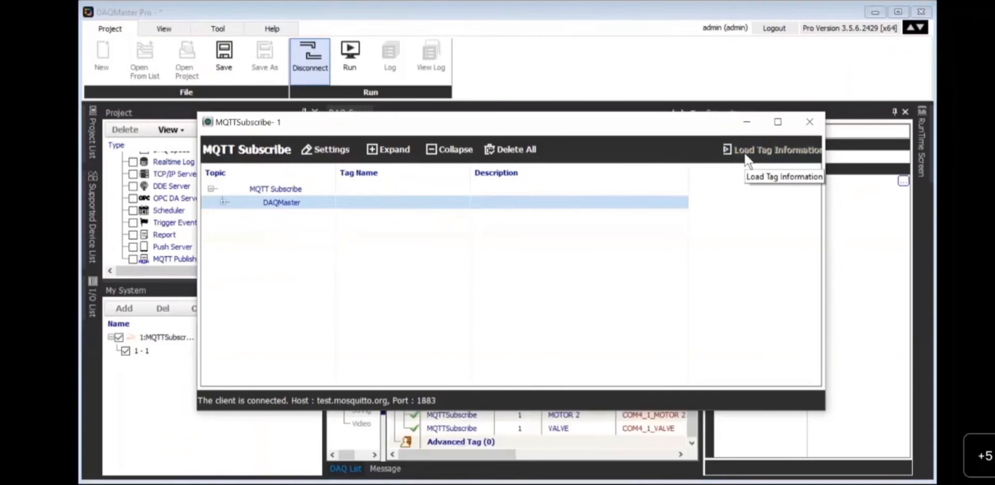
pyautogui.click(223, 201)
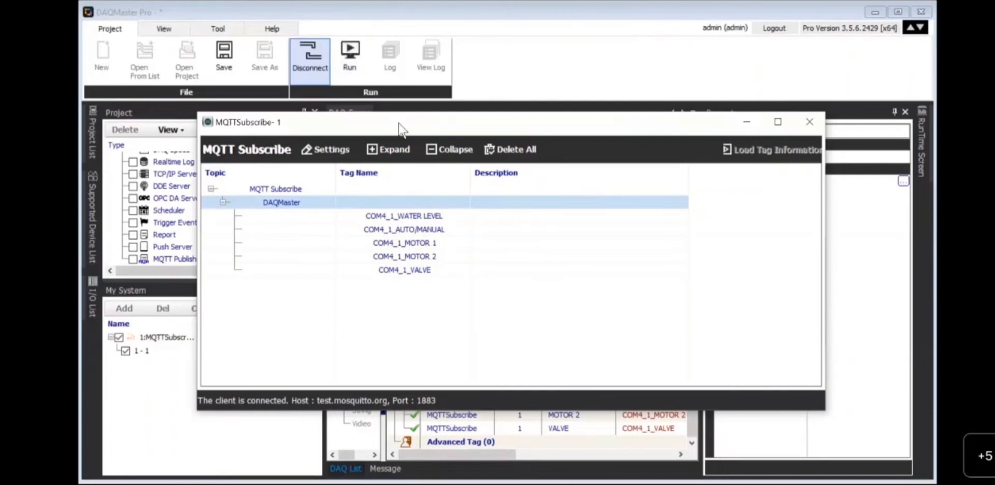
# - Move the subscribe window lower and place a Grid screen into DAQ Space
pyautogui.moveTo(402, 129); pyautogui.dragTo(399, 333)
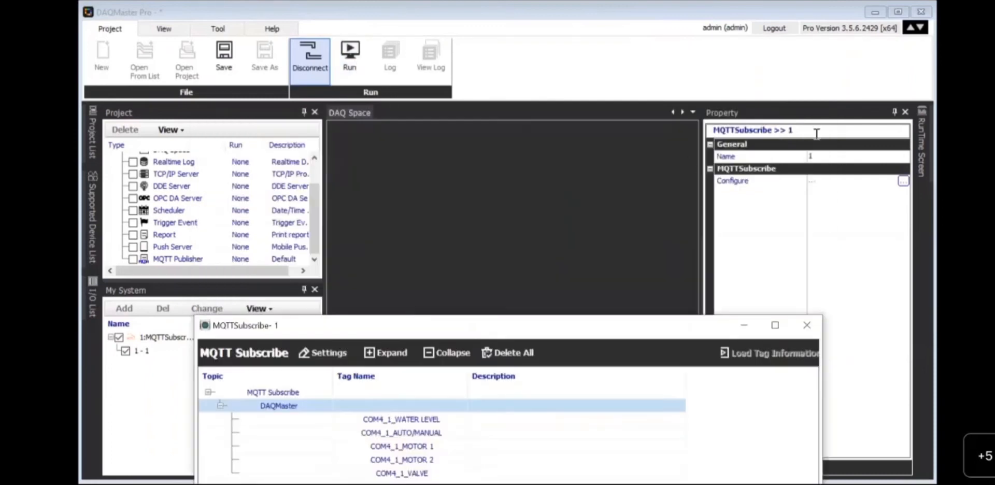
pyautogui.moveTo(923, 163)
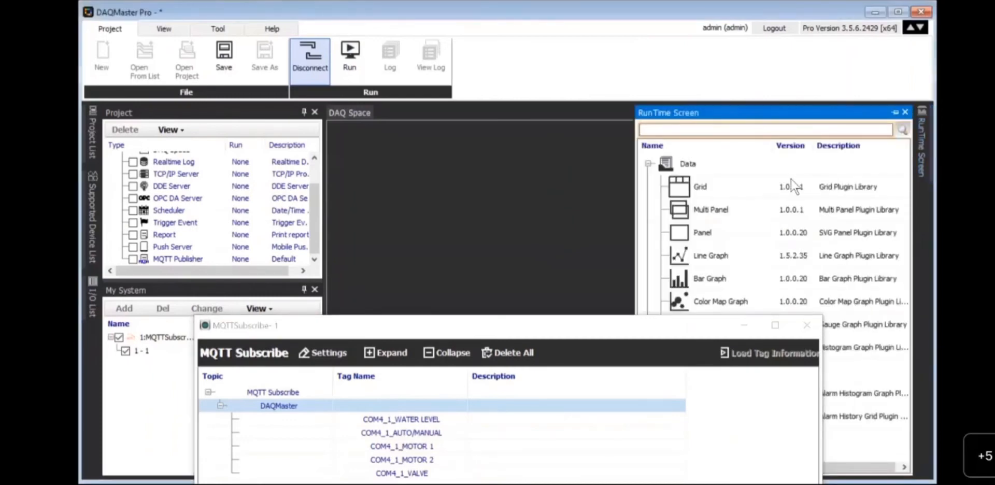
pyautogui.click(744, 184)
pyautogui.moveTo(744, 185); pyautogui.dragTo(561, 197)
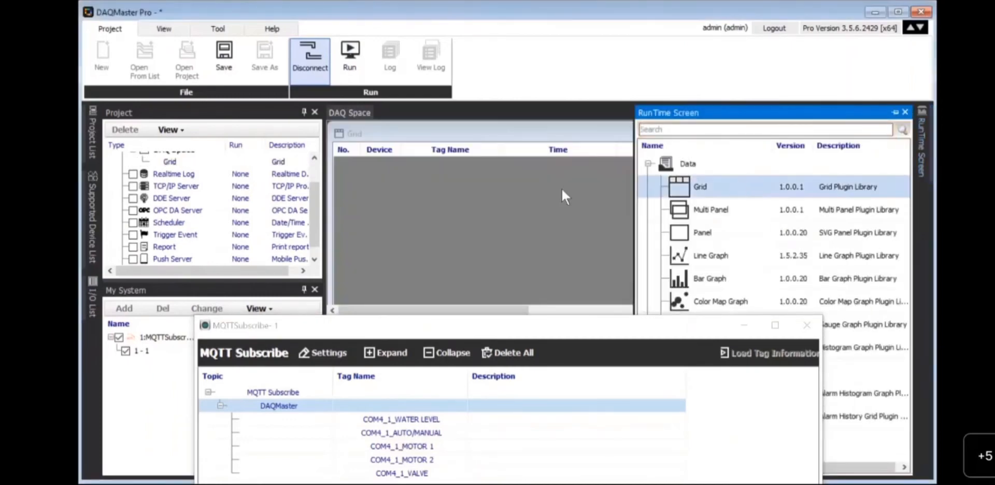
# - Undock the DAQ List into a floating window and close the Message panel
pyautogui.click(487, 327)
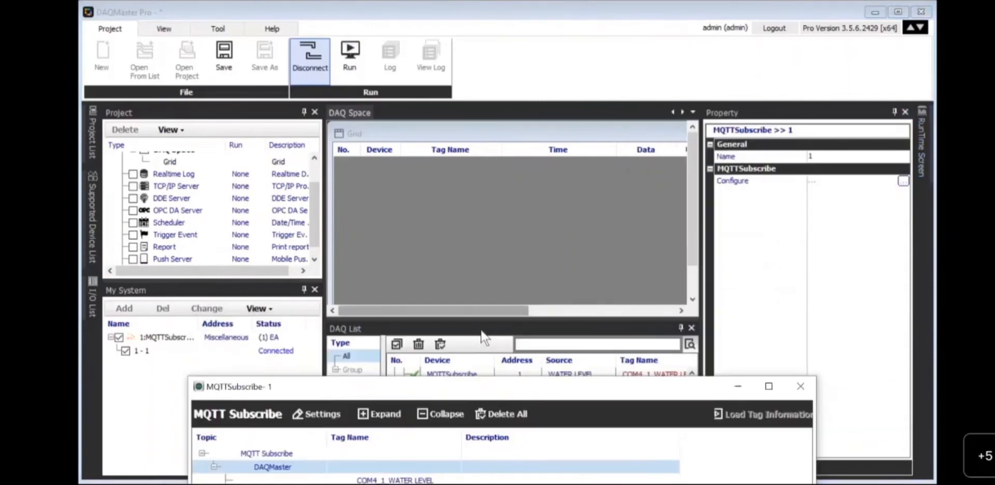
pyautogui.click(480, 332)
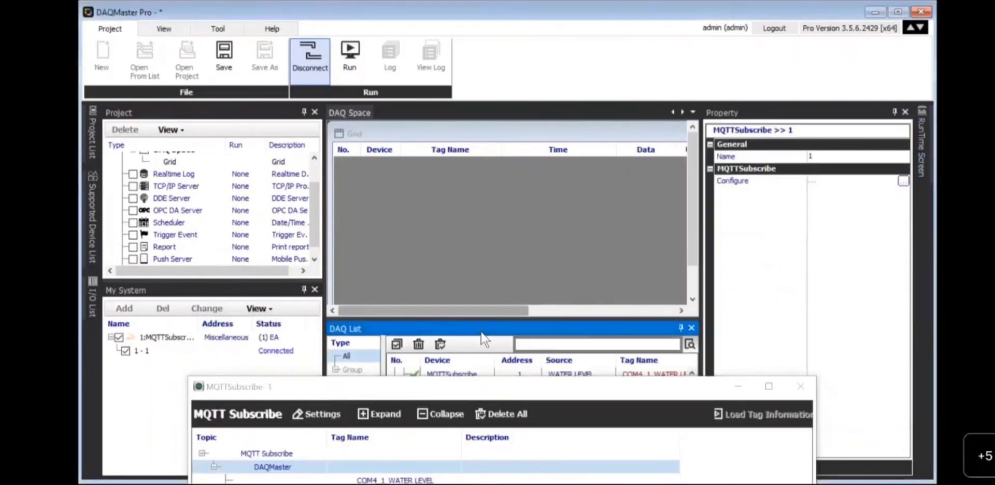
pyautogui.doubleClick(481, 332)
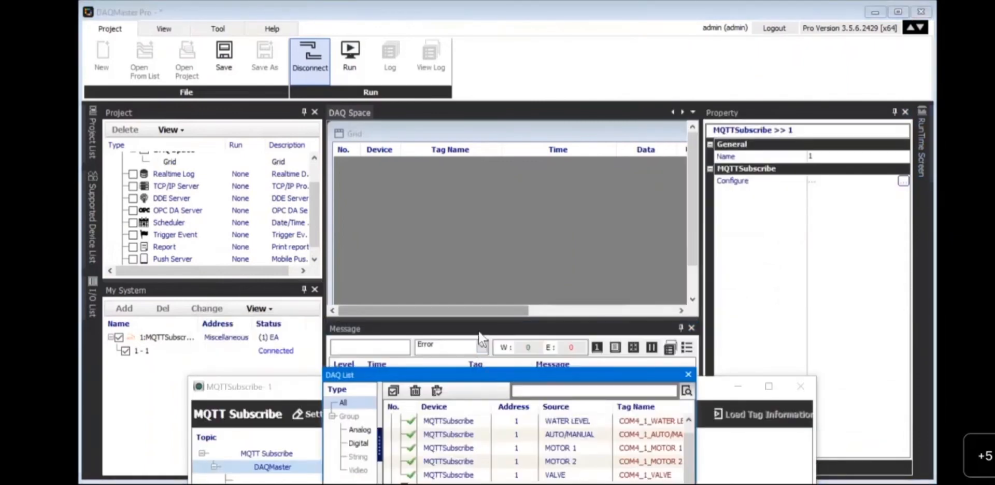
pyautogui.moveTo(481, 340); pyautogui.dragTo(479, 370)
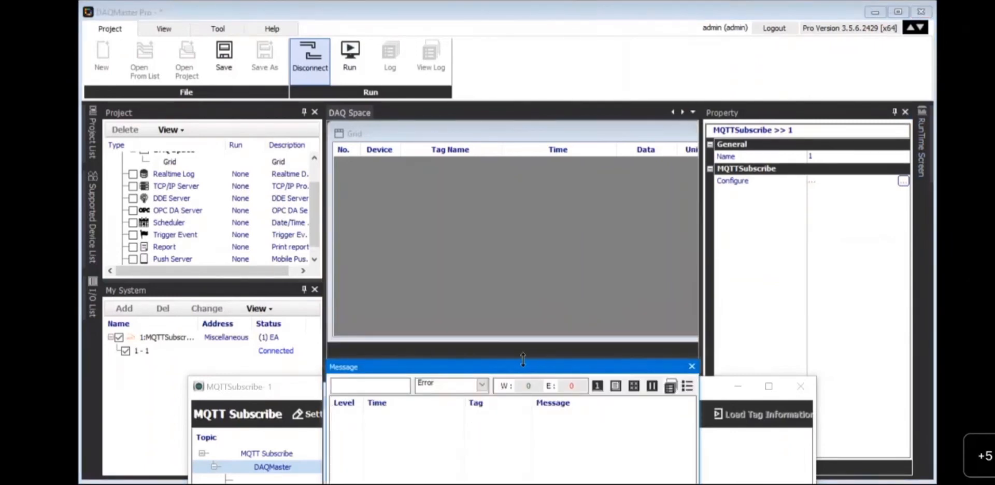
pyautogui.click(689, 367)
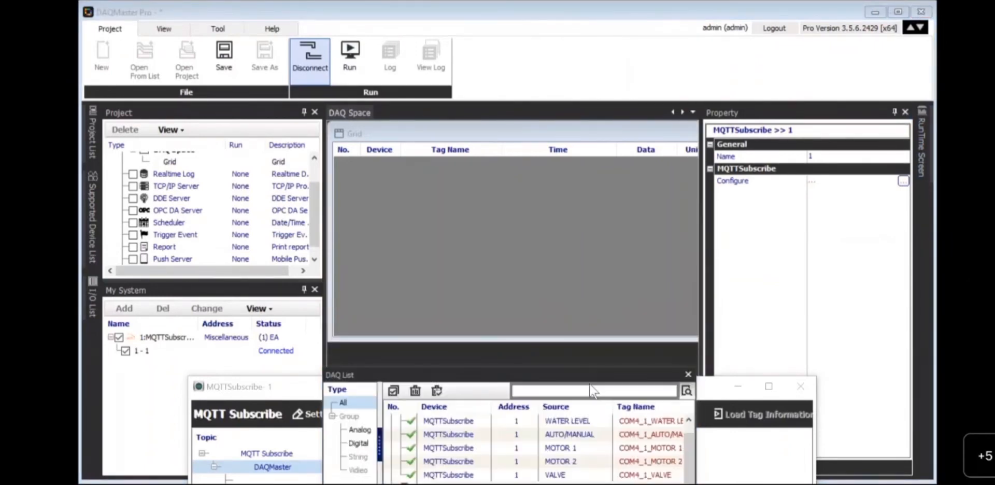
# - Select all five COM4_1 tags in the DAQ List and drag them into the grid
pyautogui.click(455, 421)
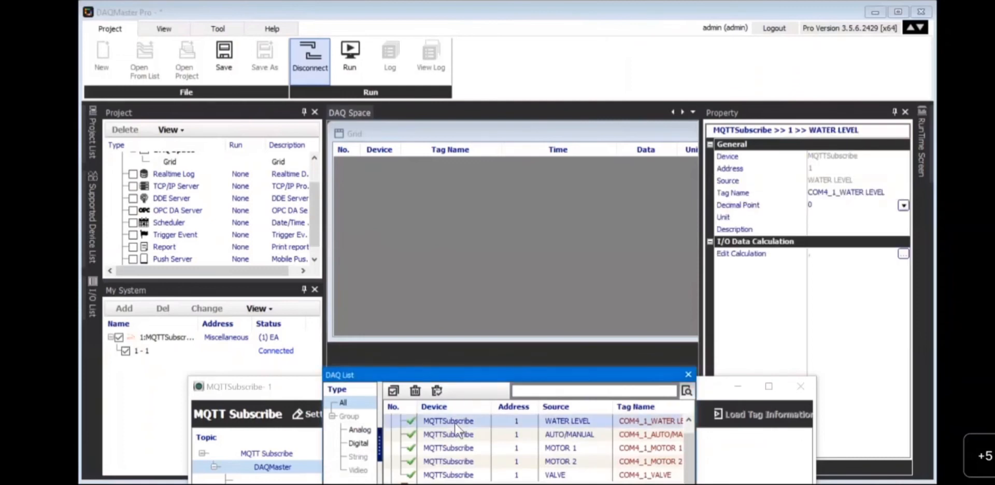
pyautogui.hotkey('ctrl', 'a')
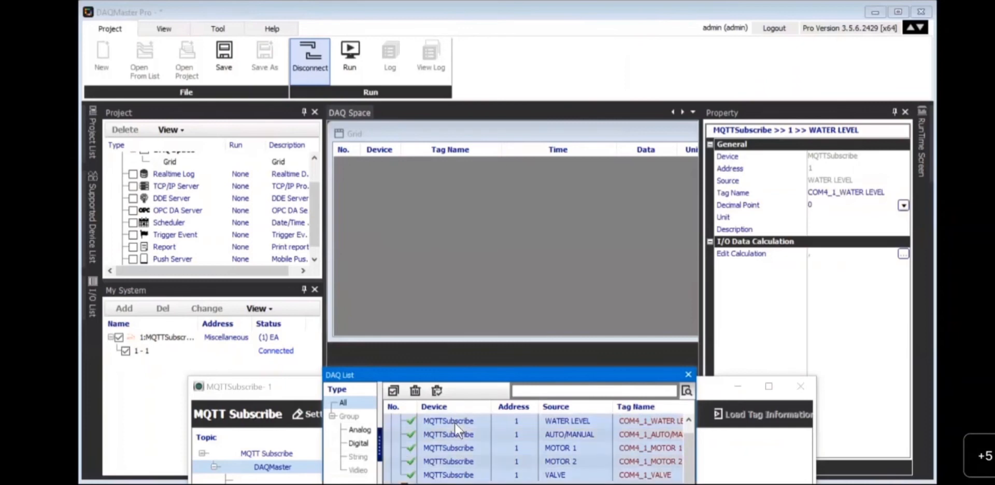
pyautogui.moveTo(455, 434); pyautogui.dragTo(439, 240)
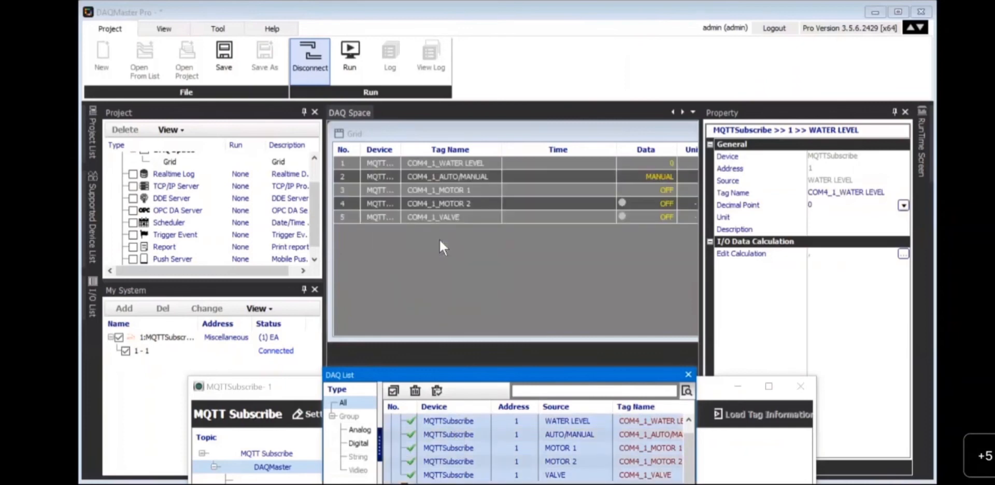
# - Move the MQTTSubscribe-1 window aside and run the project so the grid updates live over MQTT
pyautogui.click(280, 389)
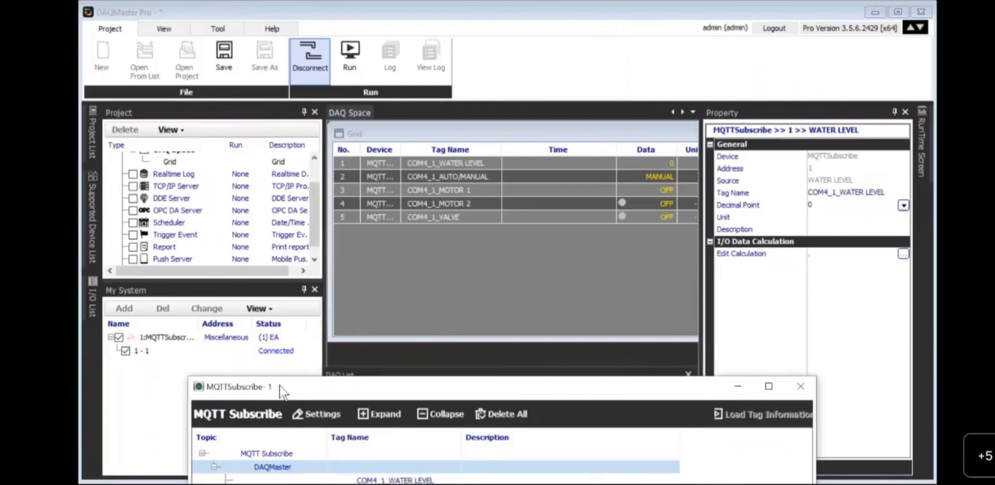
pyautogui.moveTo(280, 385); pyautogui.dragTo(262, 170)
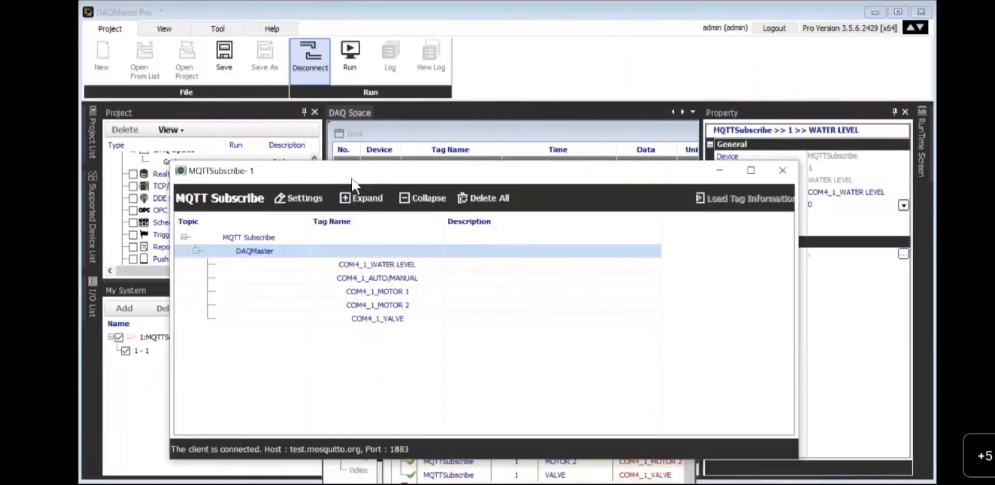
pyautogui.moveTo(352, 177); pyautogui.dragTo(345, 266)
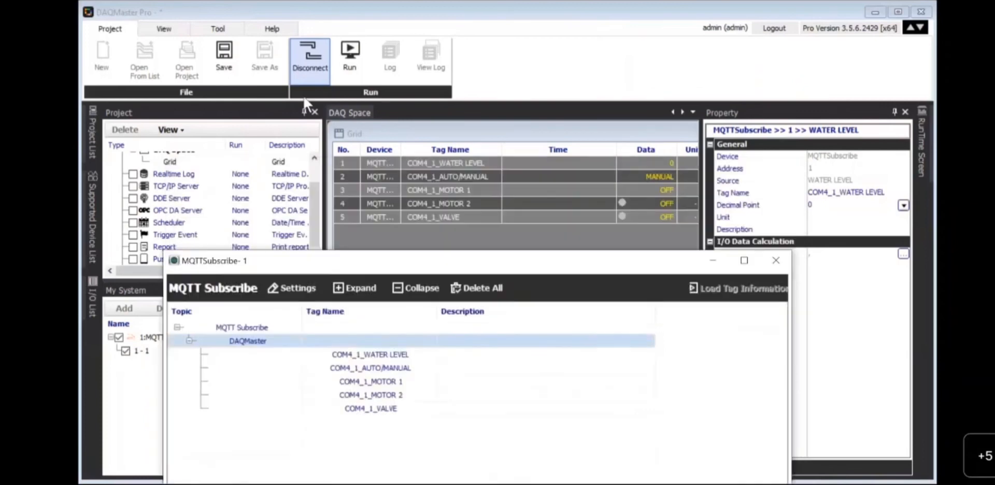
pyautogui.click(349, 76)
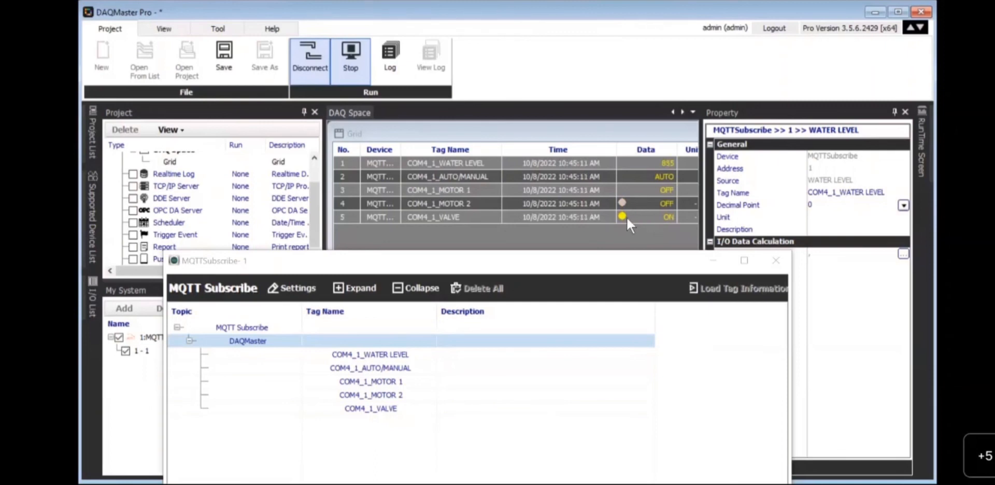
pyautogui.click(516, 265)
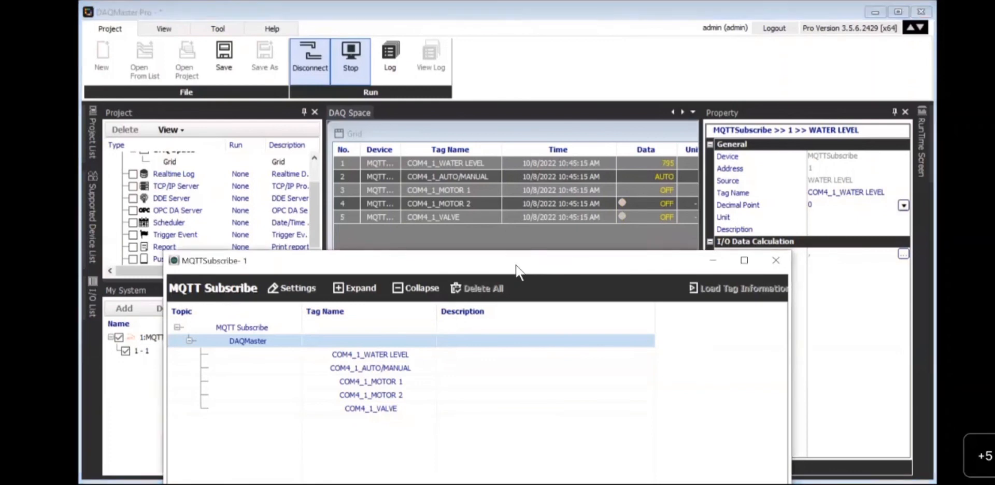
pyautogui.moveTo(516, 266); pyautogui.dragTo(517, 236)
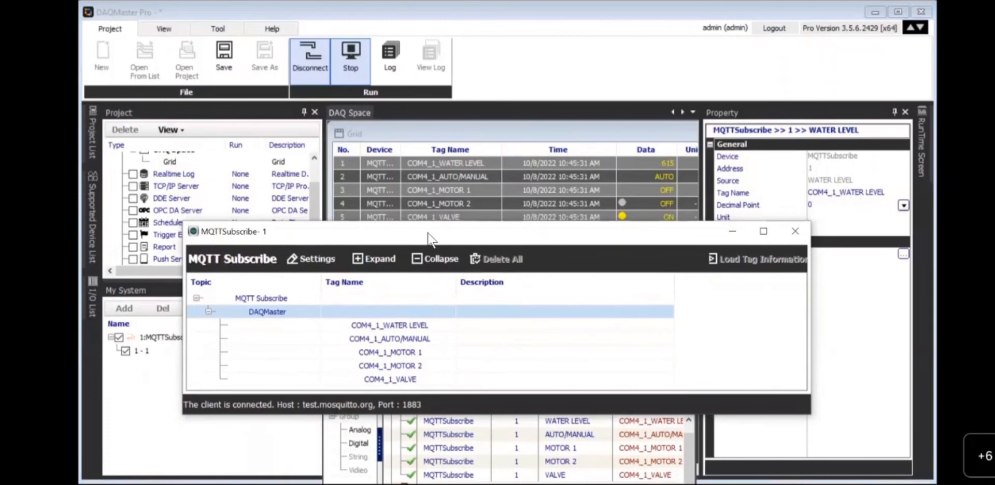
pyautogui.moveTo(428, 239)
pyautogui.mouseDown()
pyautogui.moveTo(395, 146)
pyautogui.moveTo(423, 233)
pyautogui.mouseUp()
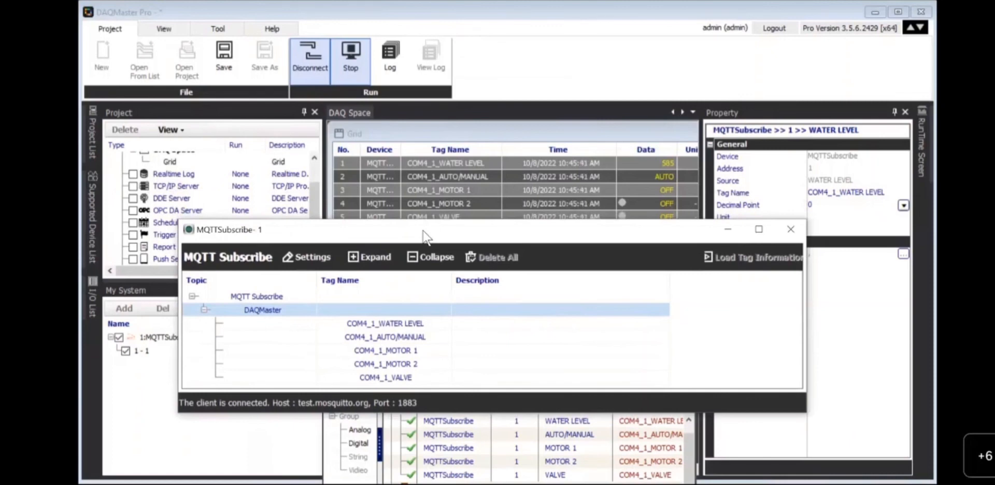
pyautogui.moveTo(423, 231)
pyautogui.mouseDown()
pyautogui.moveTo(420, 251)
pyautogui.moveTo(431, 243)
pyautogui.mouseUp()
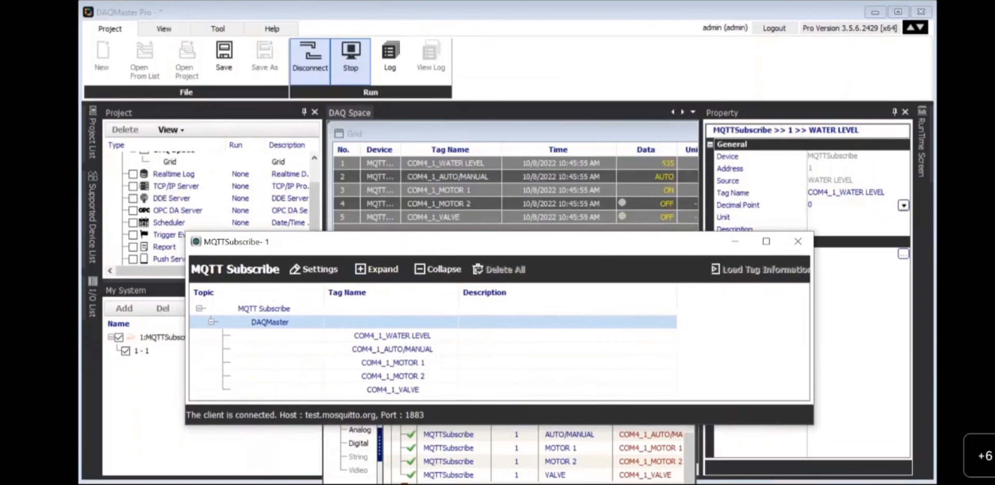
pyautogui.click(224, 479)
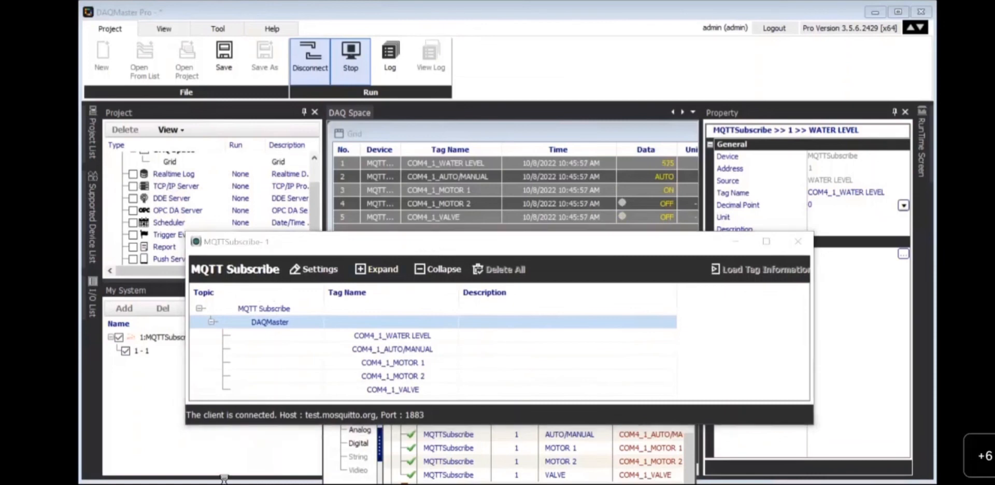